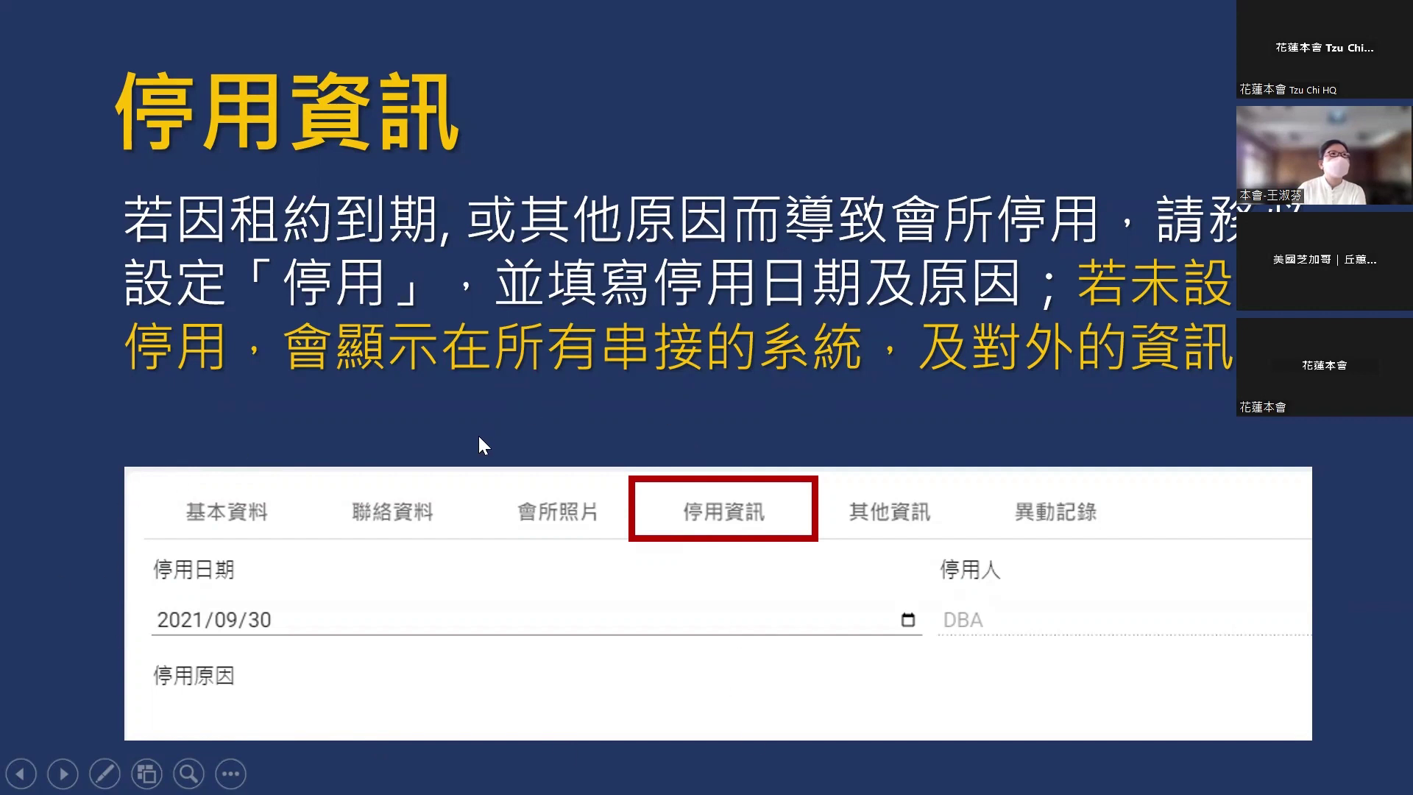
- Advance the slideshow to the 重要提醒 slide's first reminder and open the linked 權限申請名單 spreadsheet
key(Right)
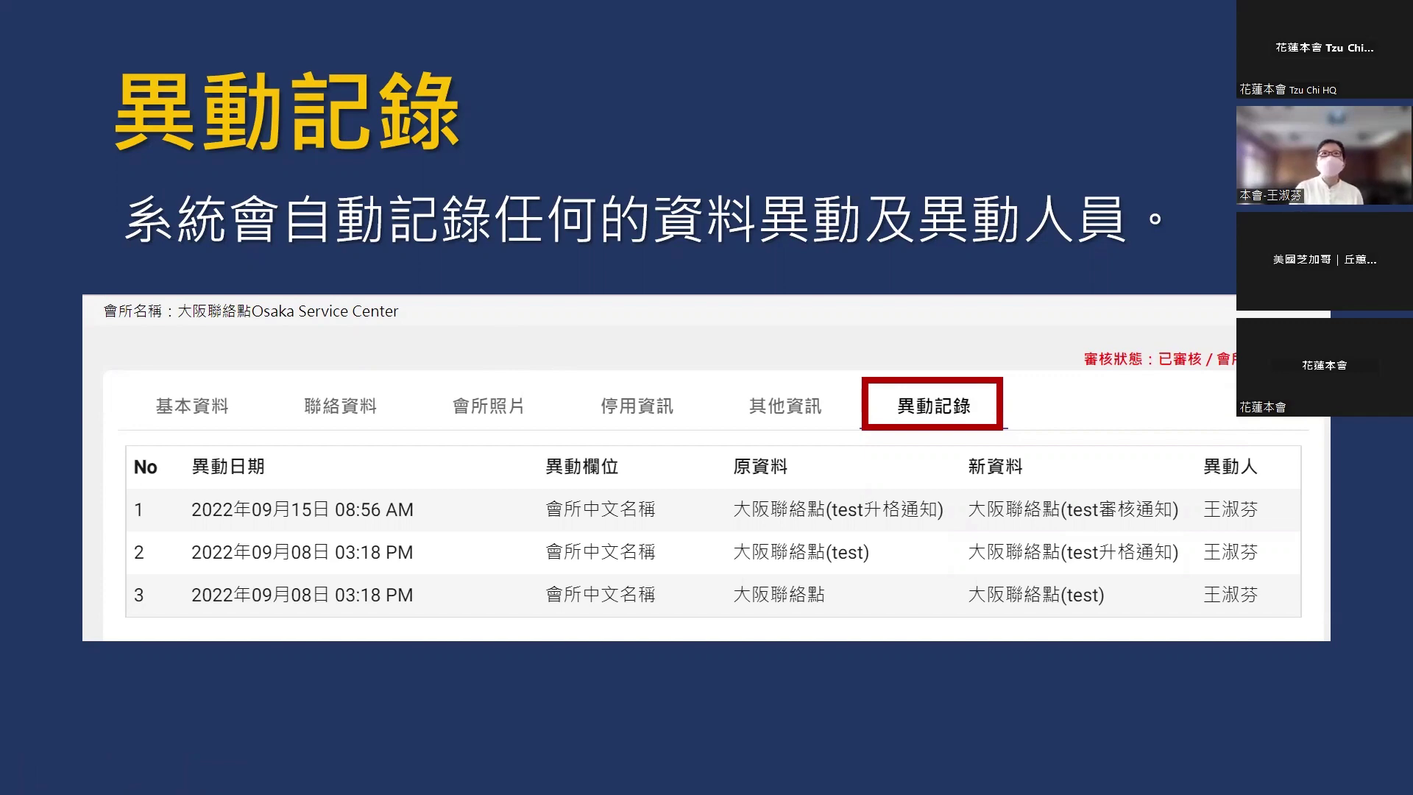
key(Right)
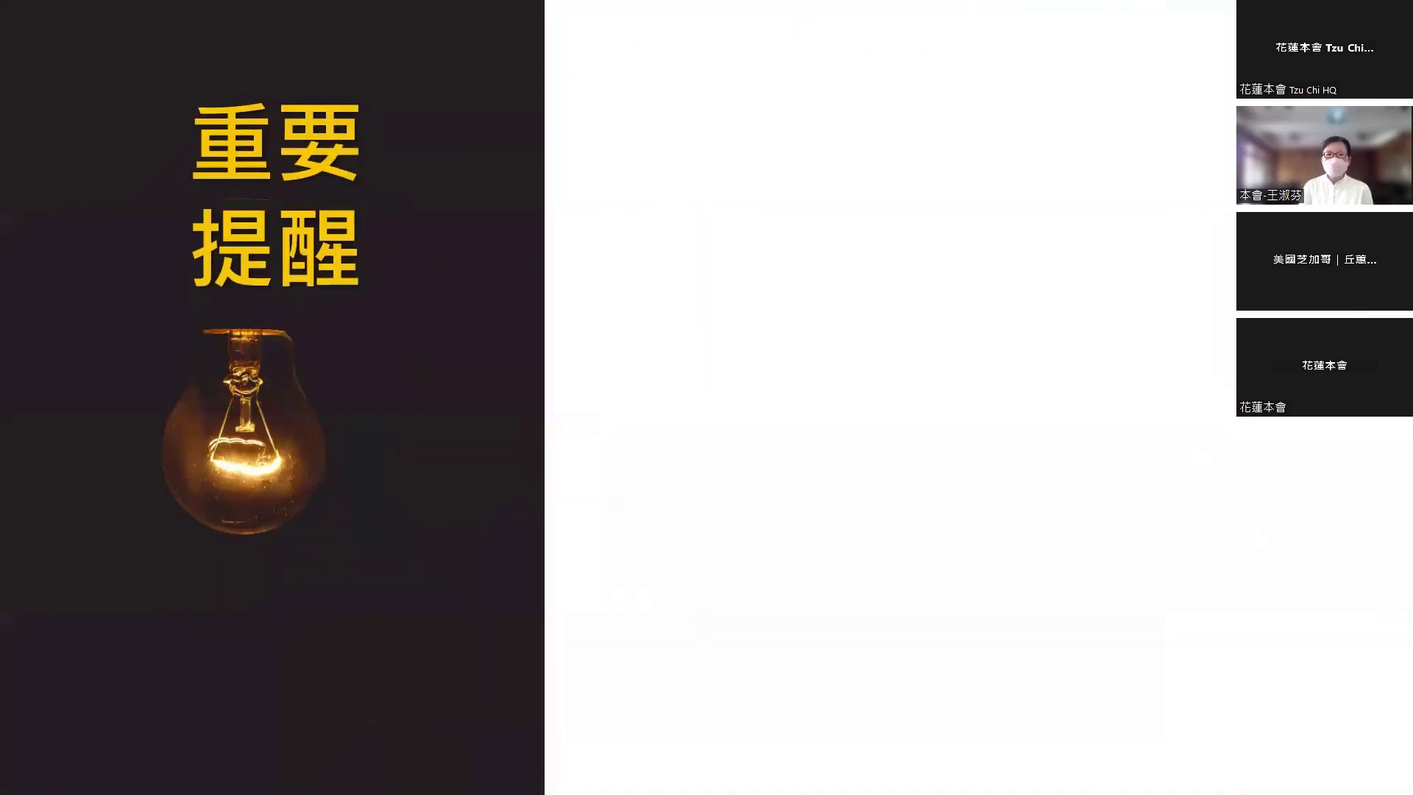
key(Right)
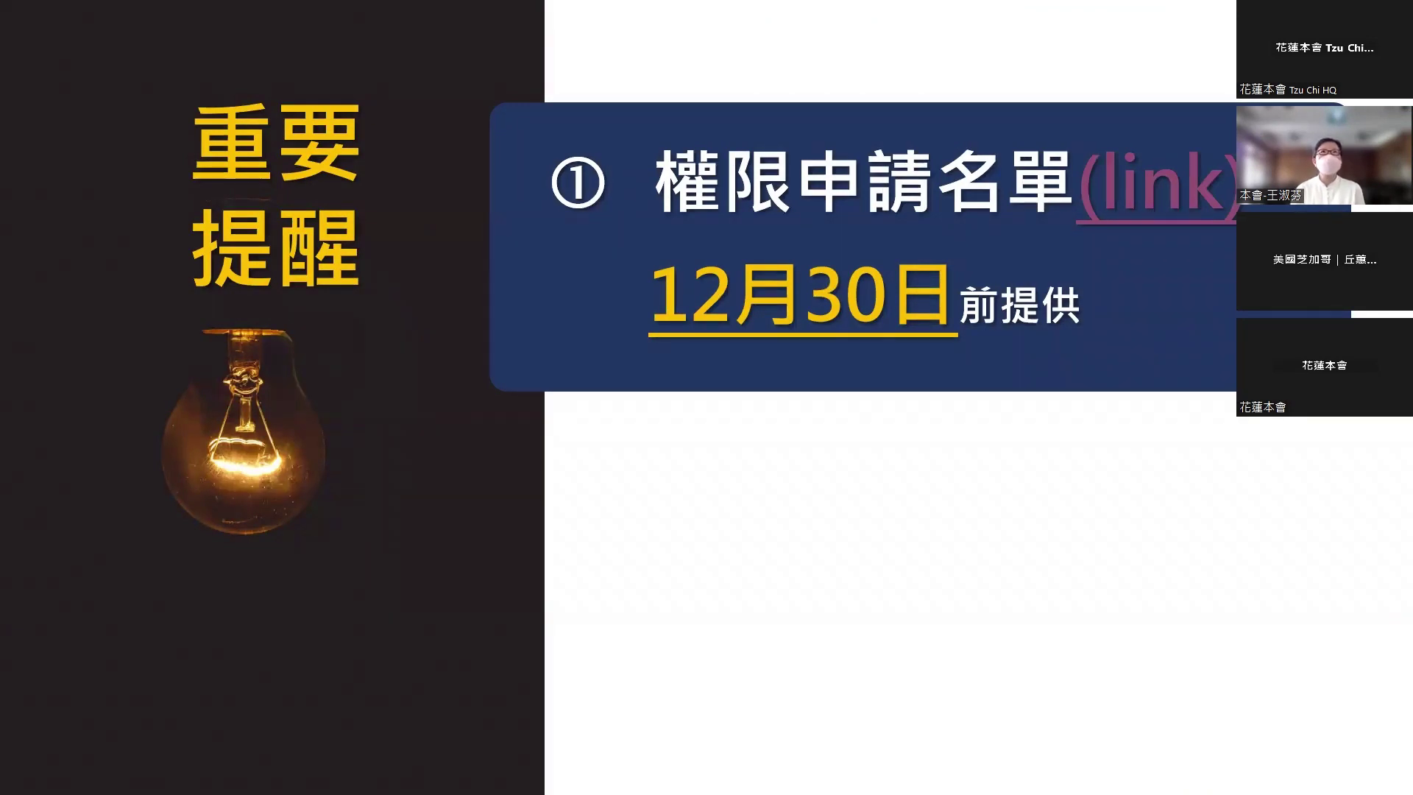
click(1146, 182)
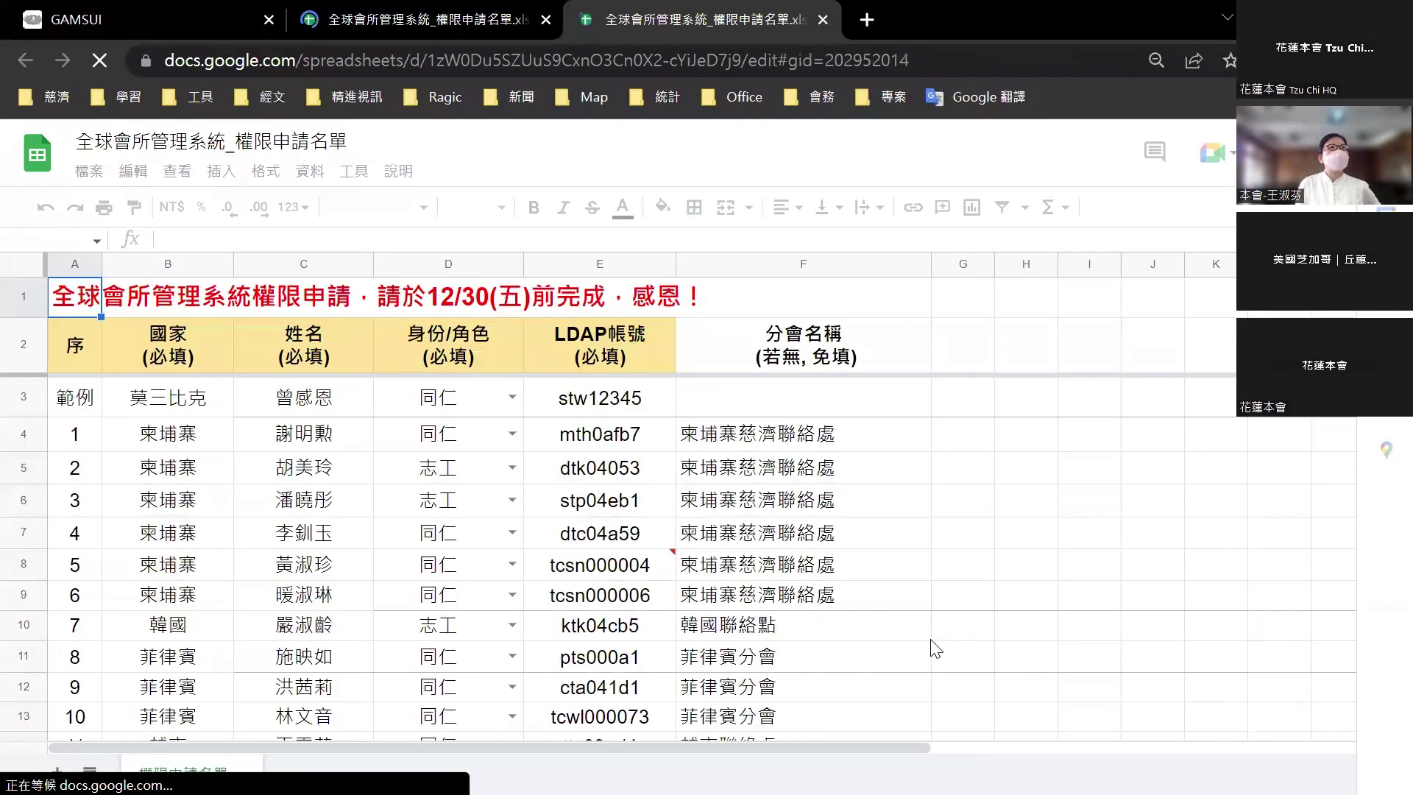
- Examine the filled-in applicants and the blank rows of the 權限申請名單 sheet
scroll(935, 648, down, 2)
click(950, 517)
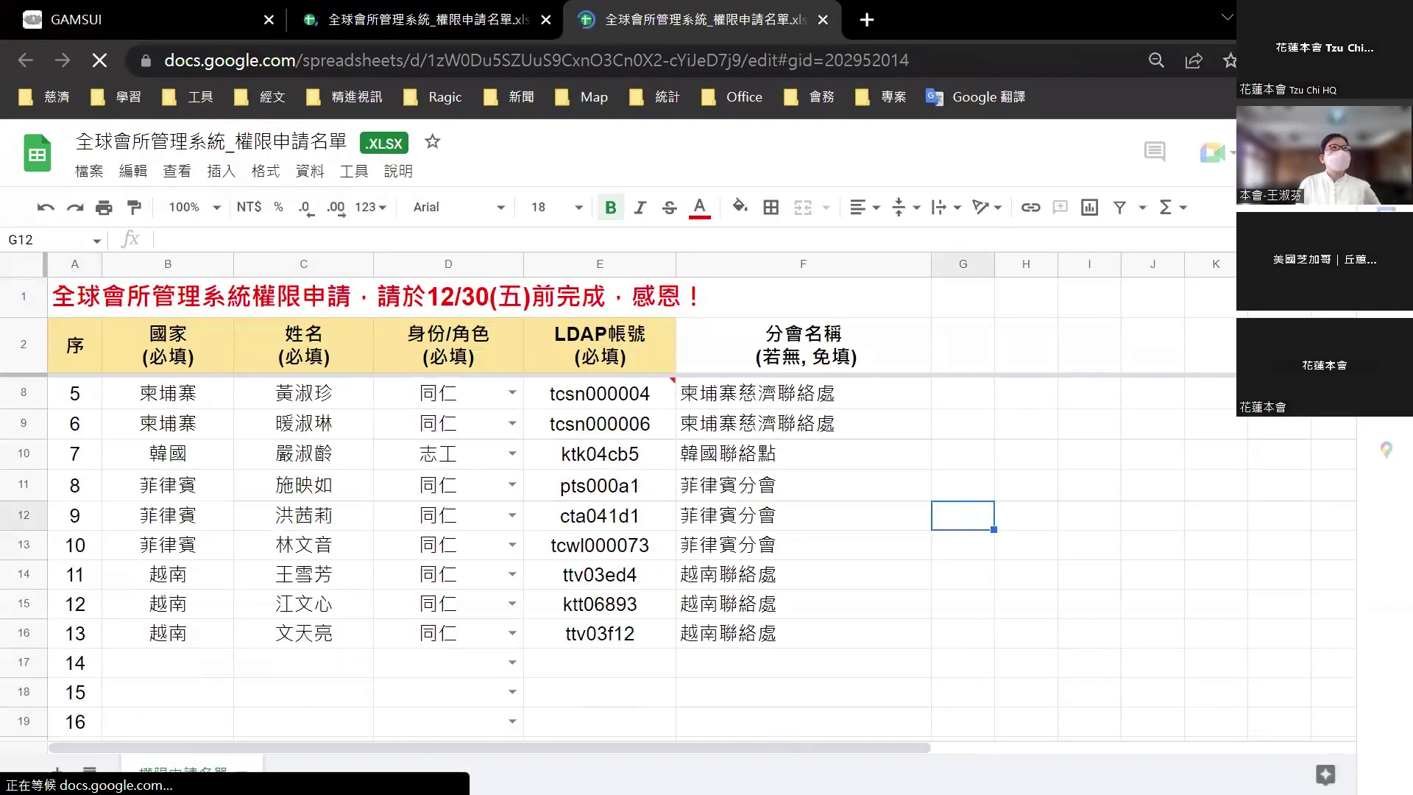
click(957, 663)
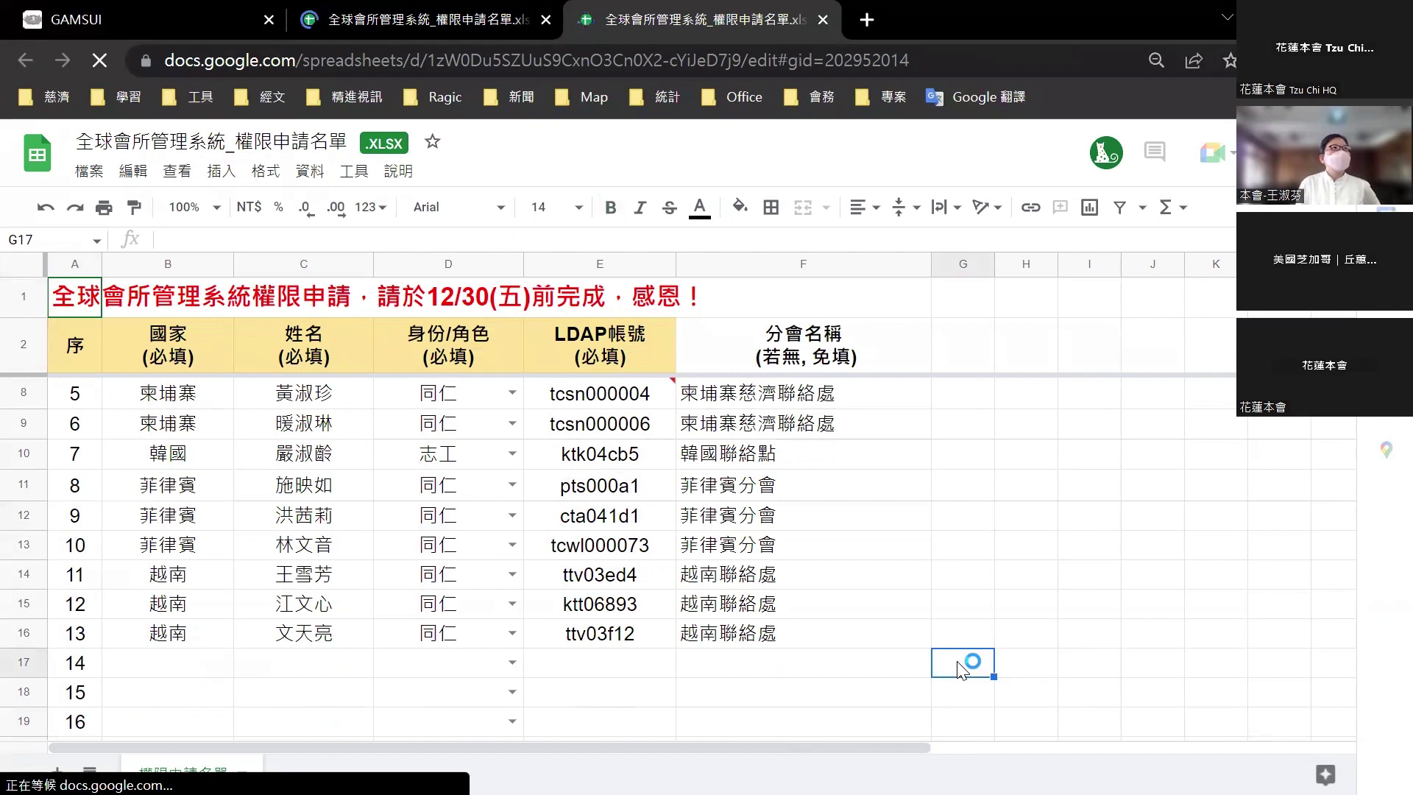
scroll(959, 669, down, 2)
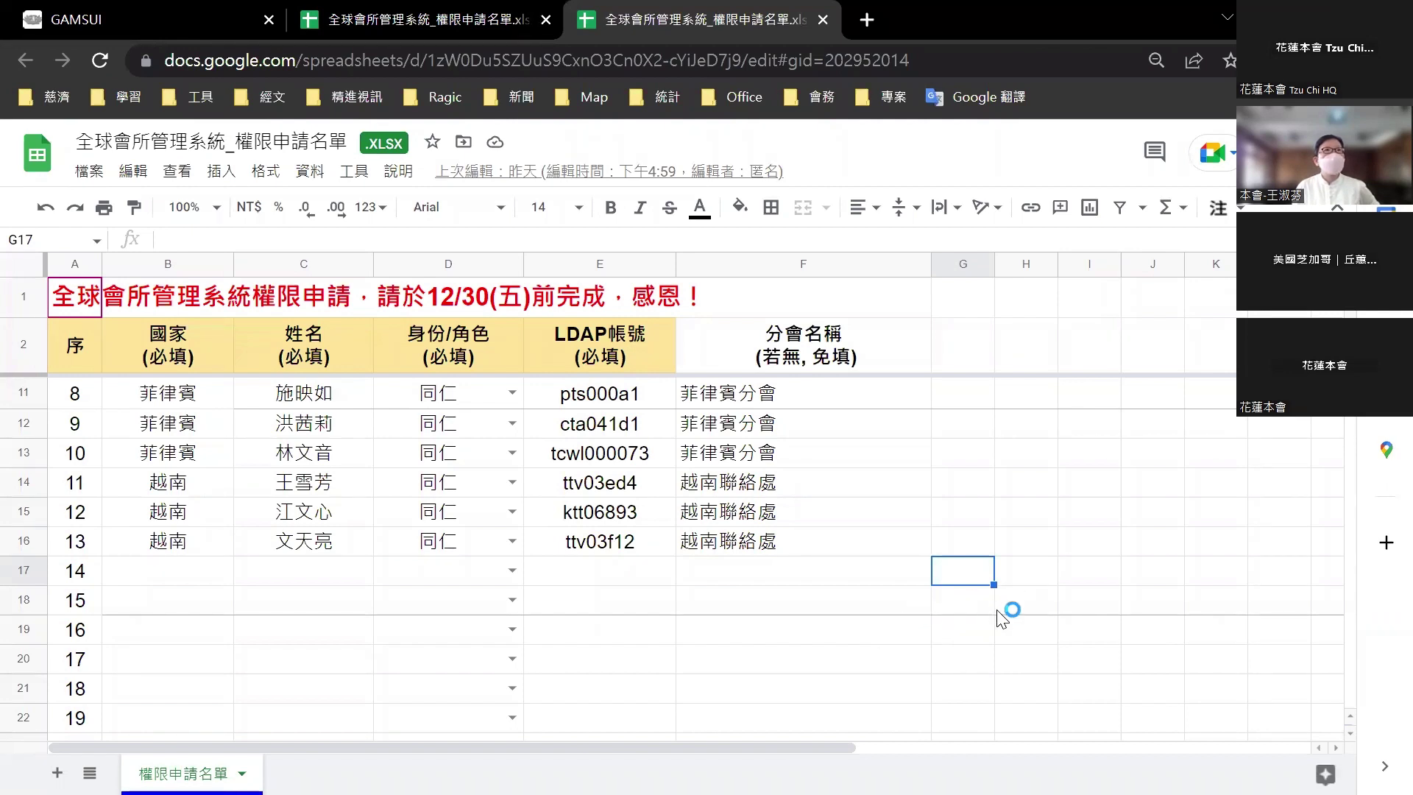
click(1028, 576)
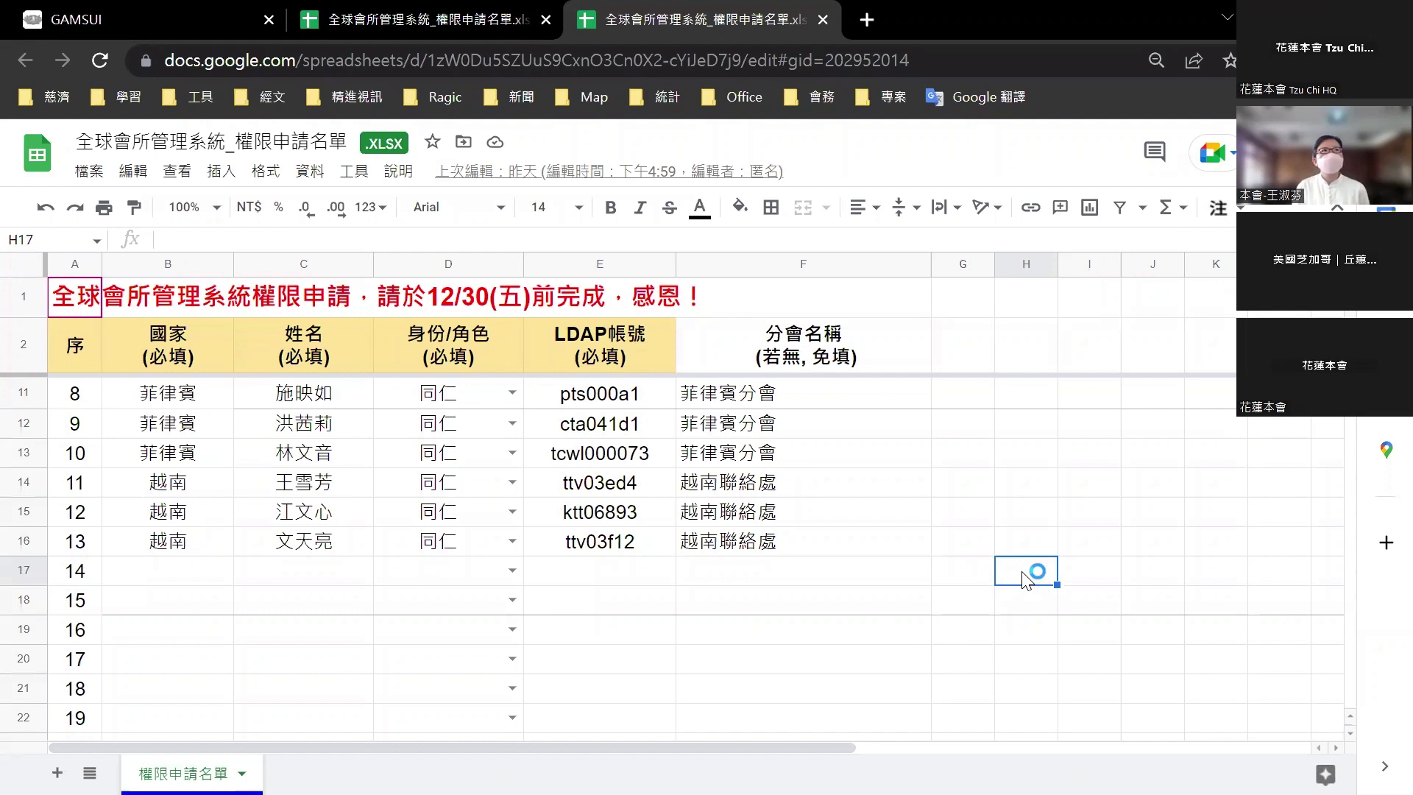
click(949, 574)
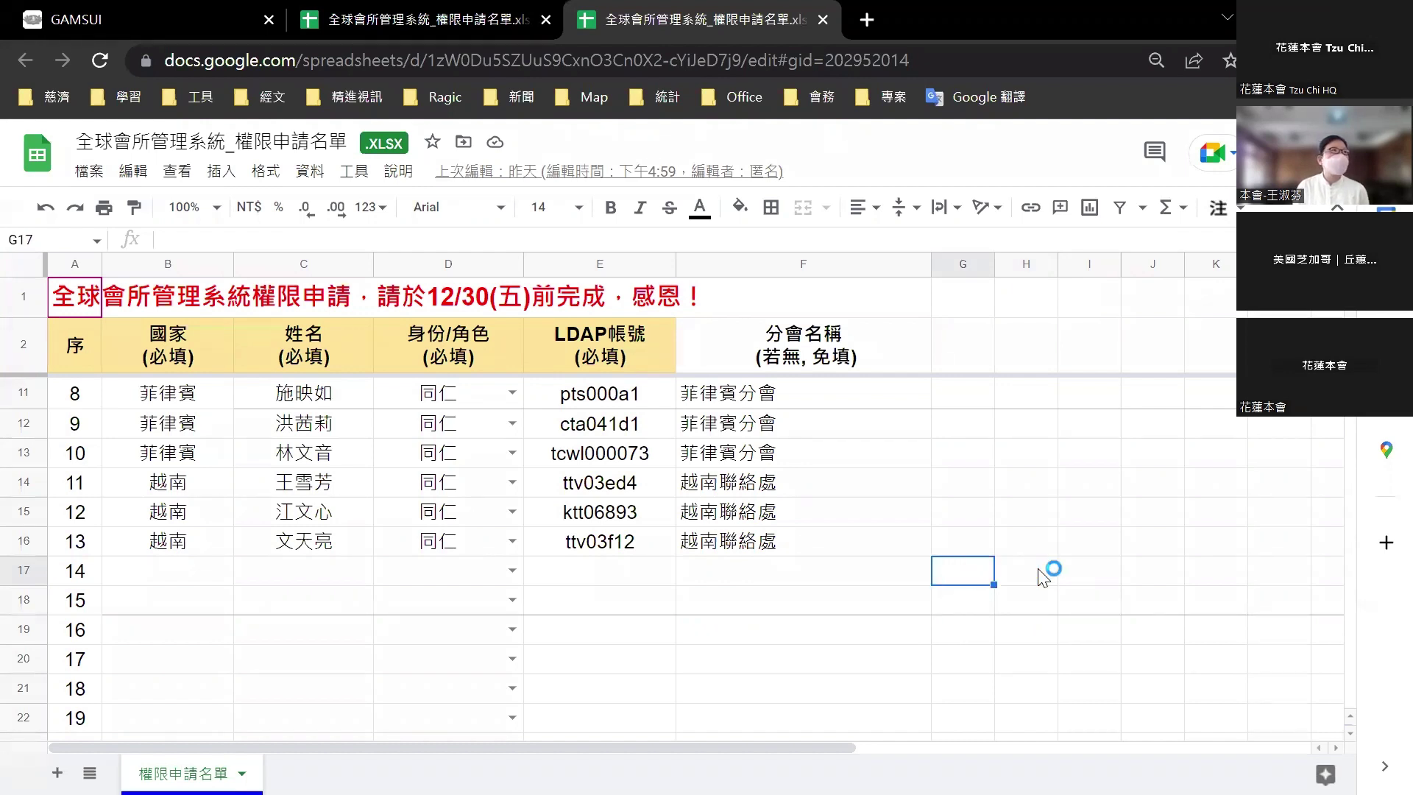
click(1044, 576)
click(970, 579)
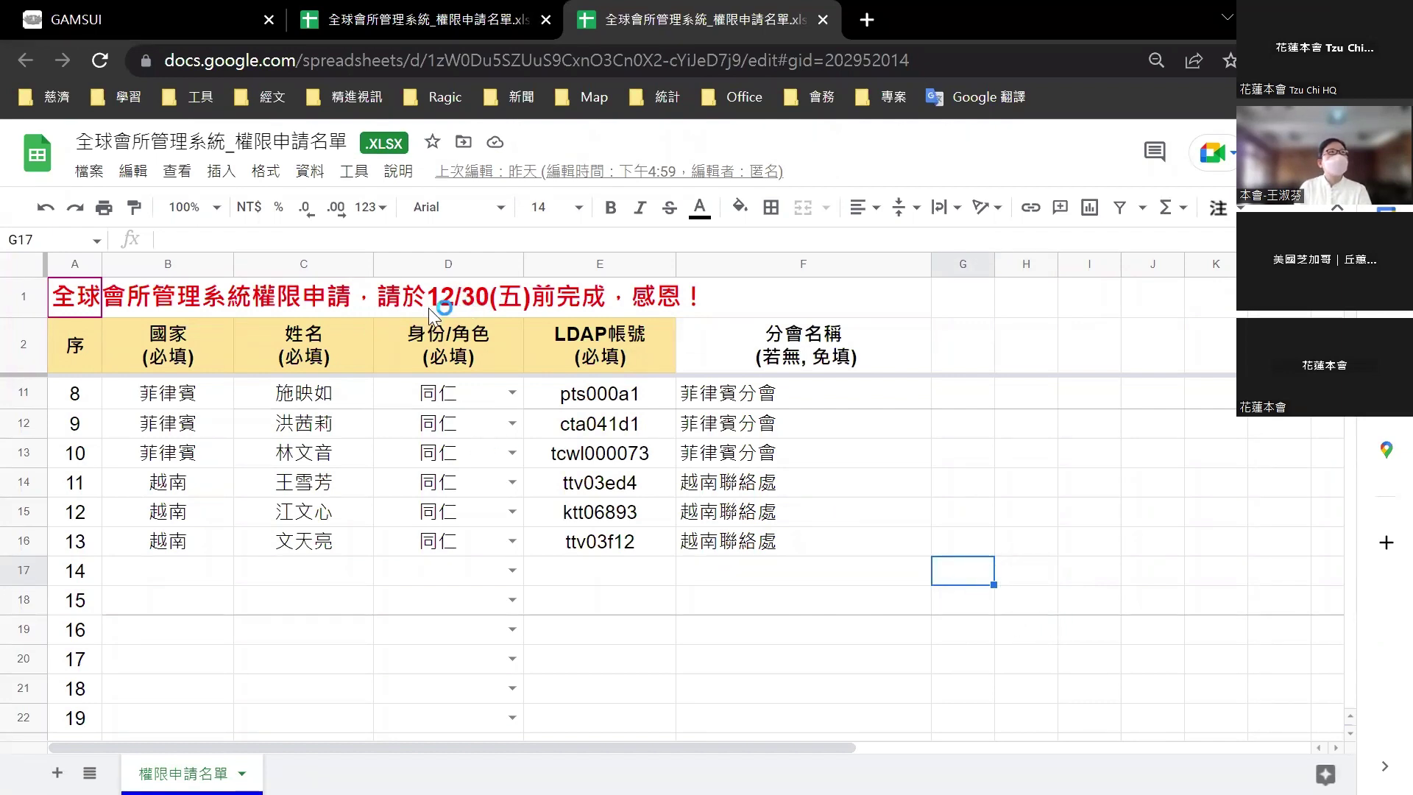
click(958, 487)
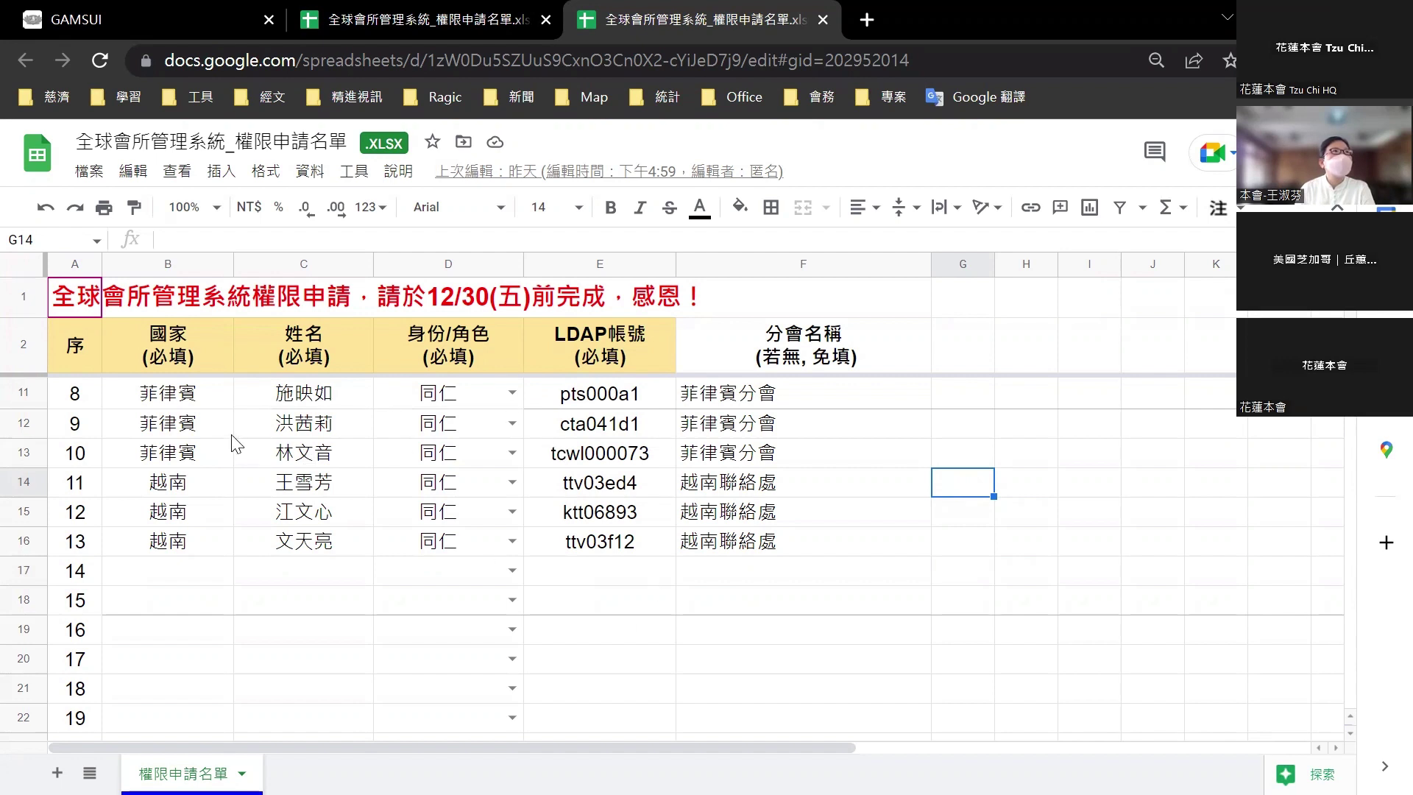
click(962, 426)
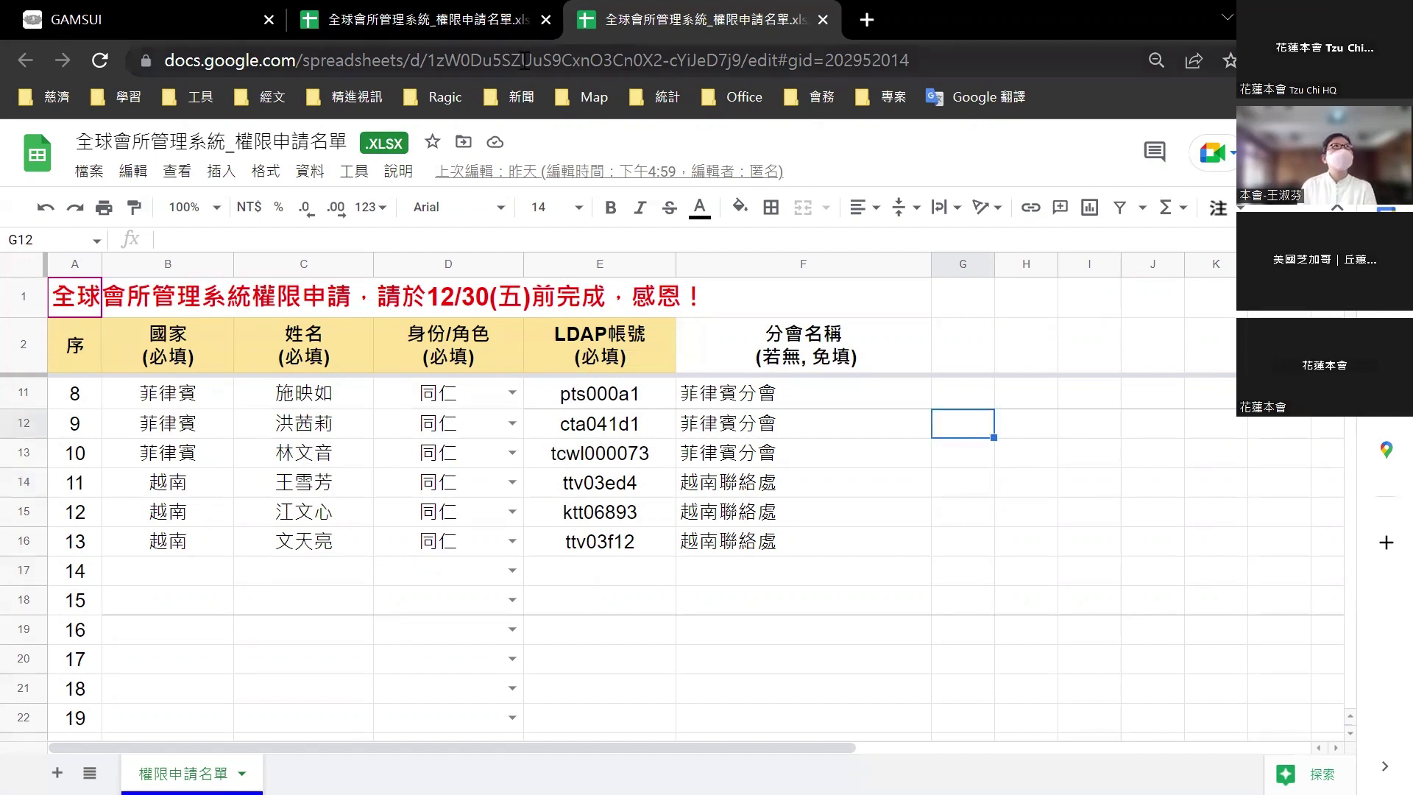
- Close both open copies of the 權限申請名單 spreadsheet and return to the slideshow
click(456, 20)
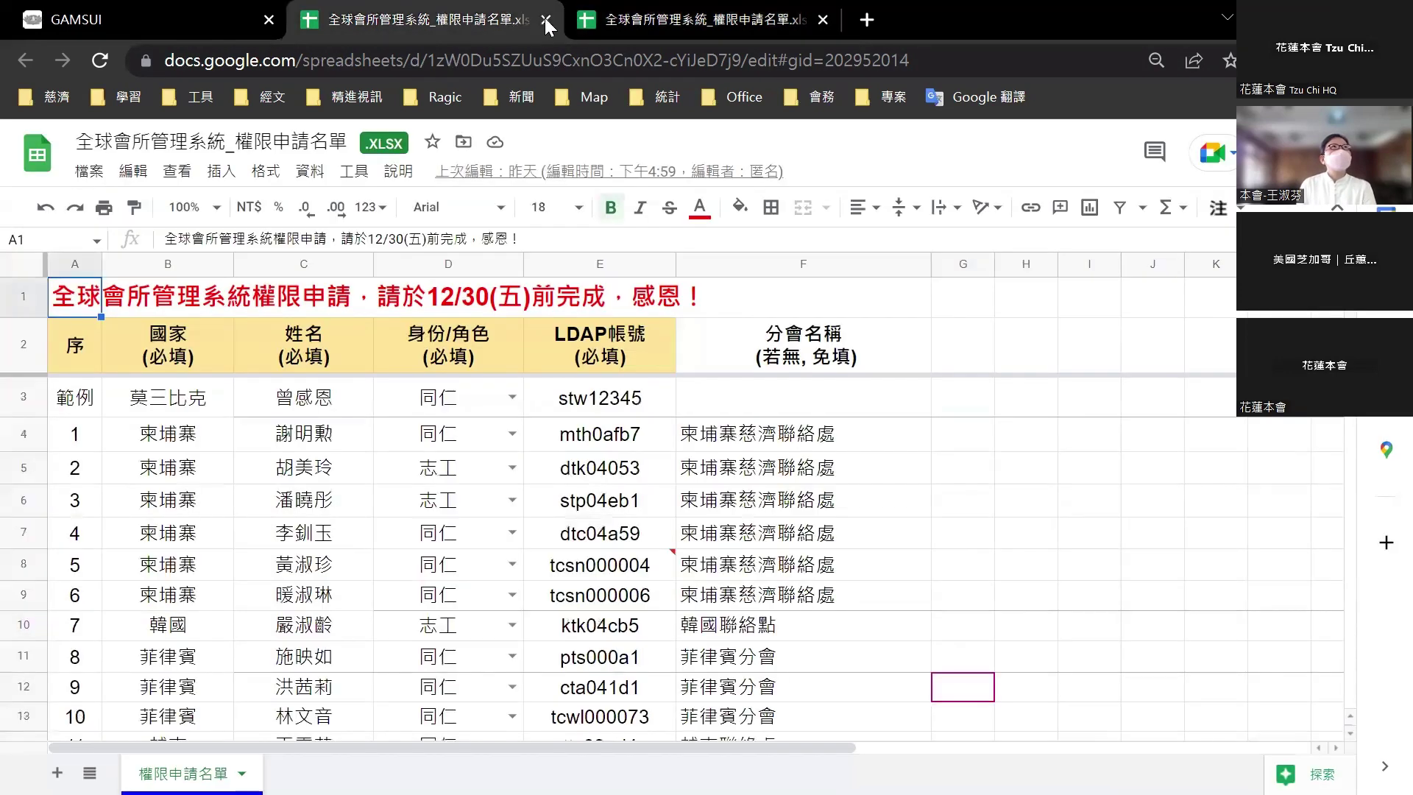
click(545, 20)
click(546, 20)
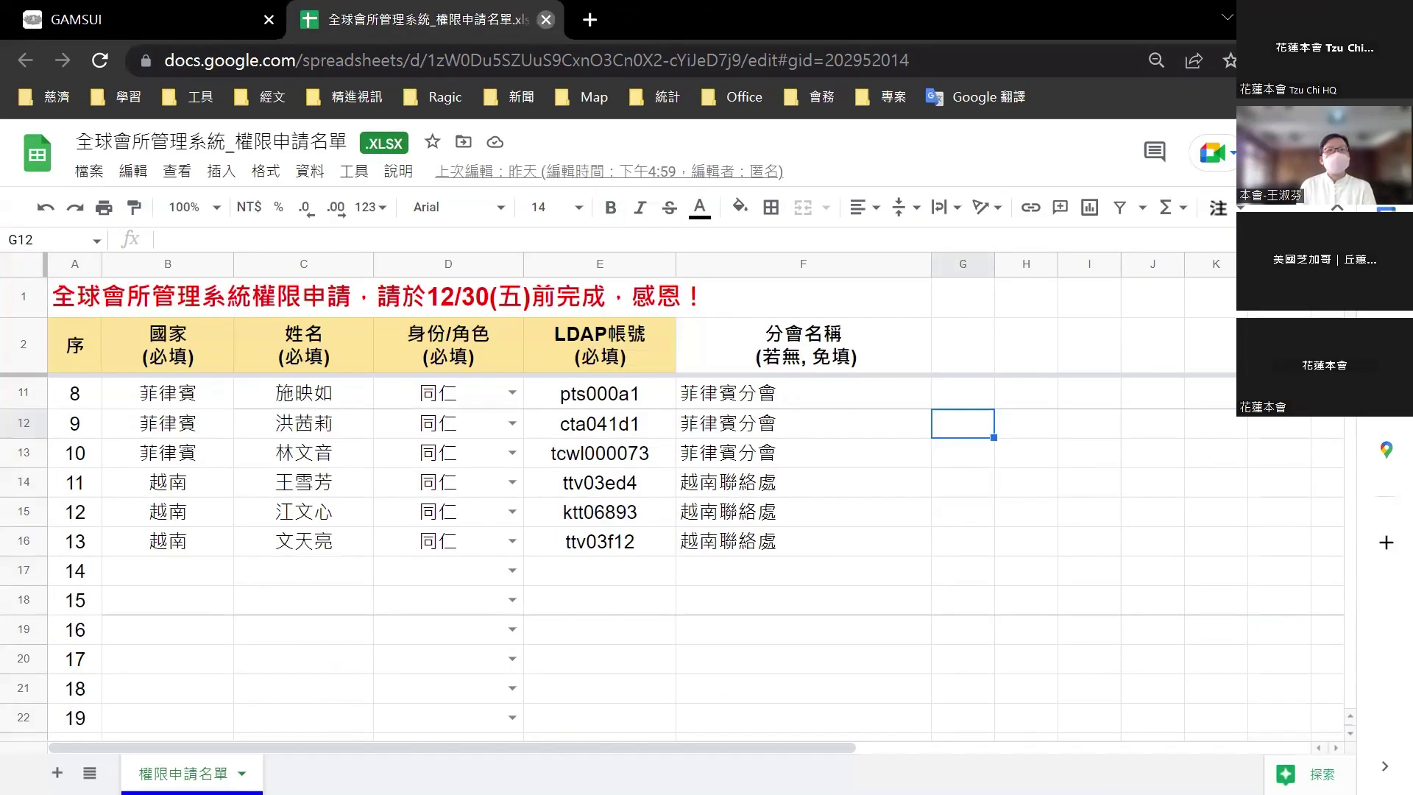
key(ctrl+w)
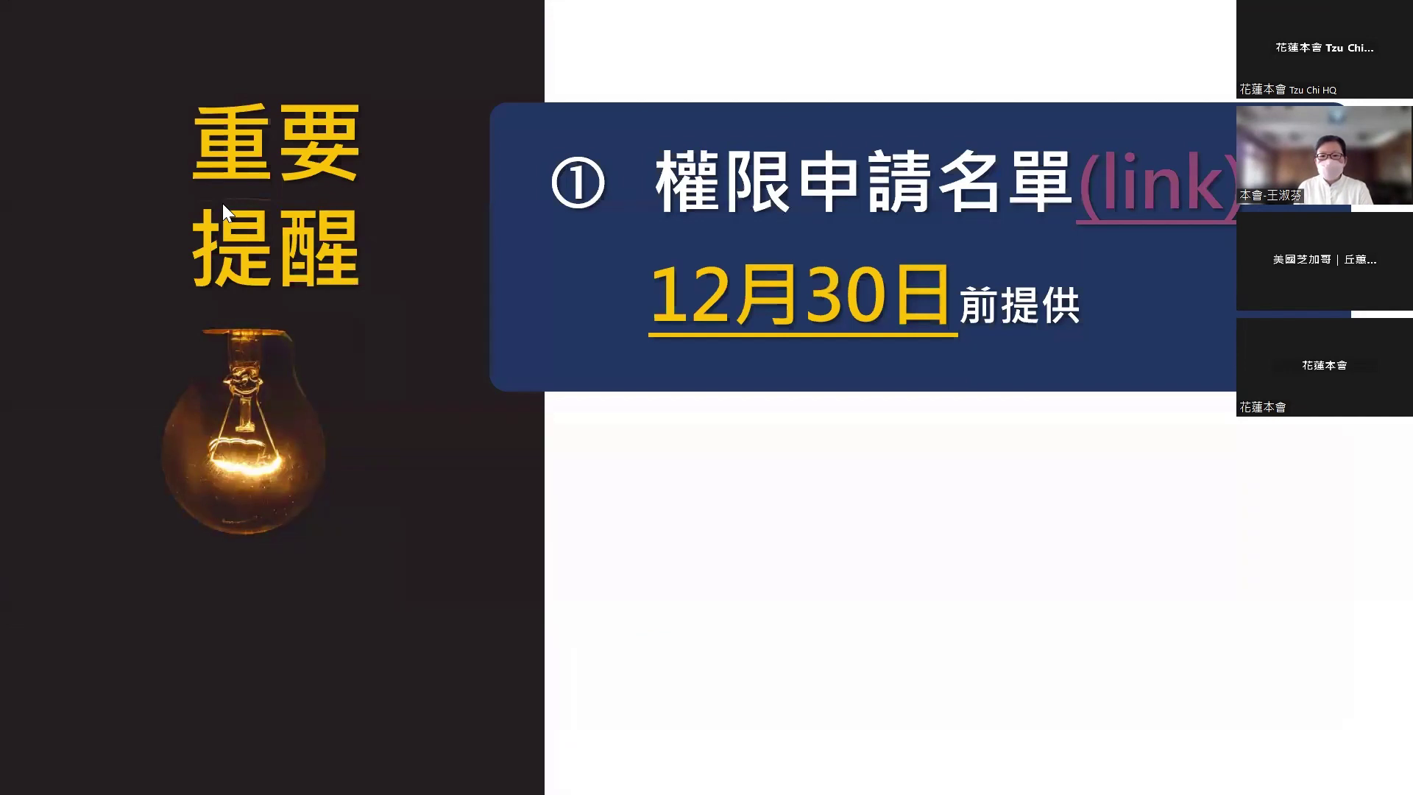
- Advance the slideshow to 全球會所管理系統Demo, open its login page link and log in with the prefilled account
key(Right)
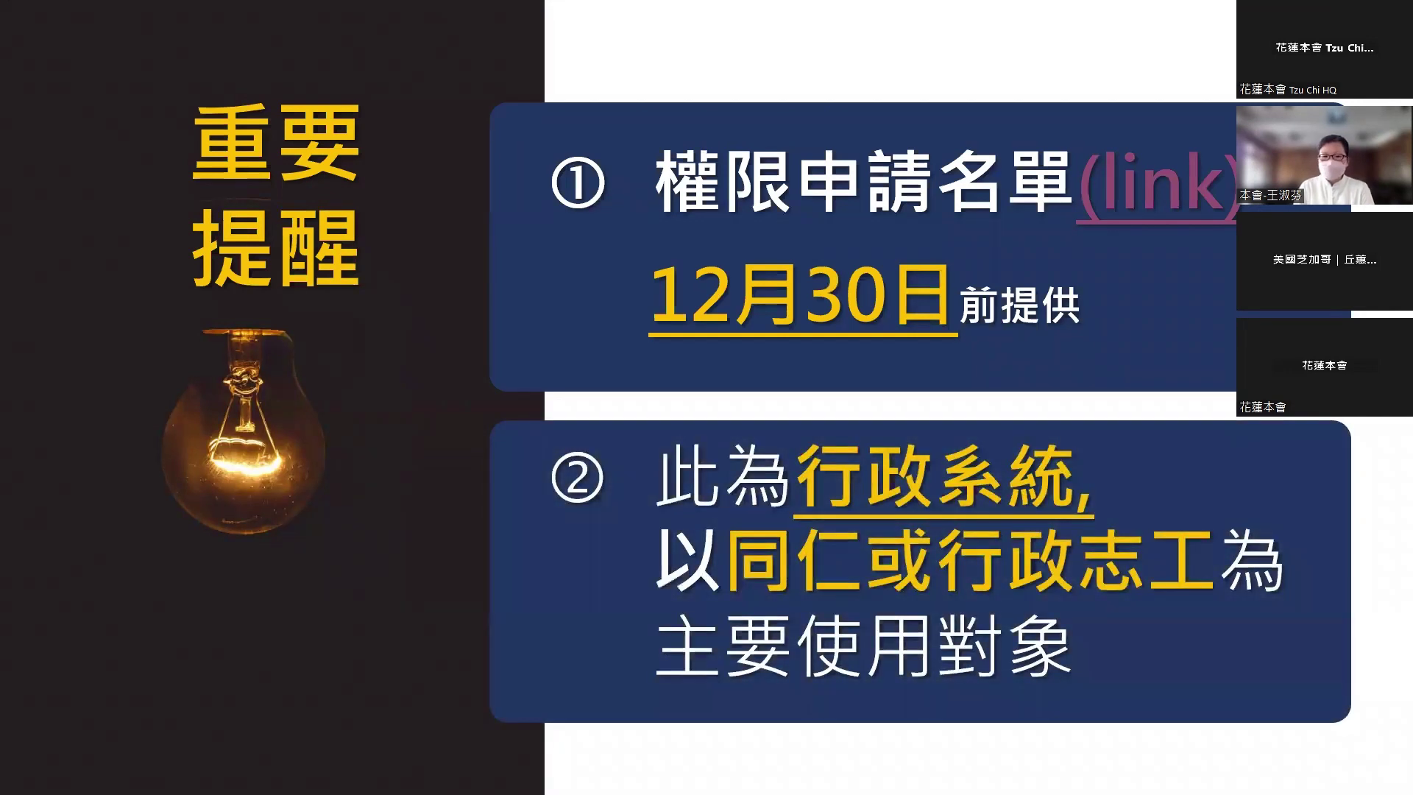
key(Right)
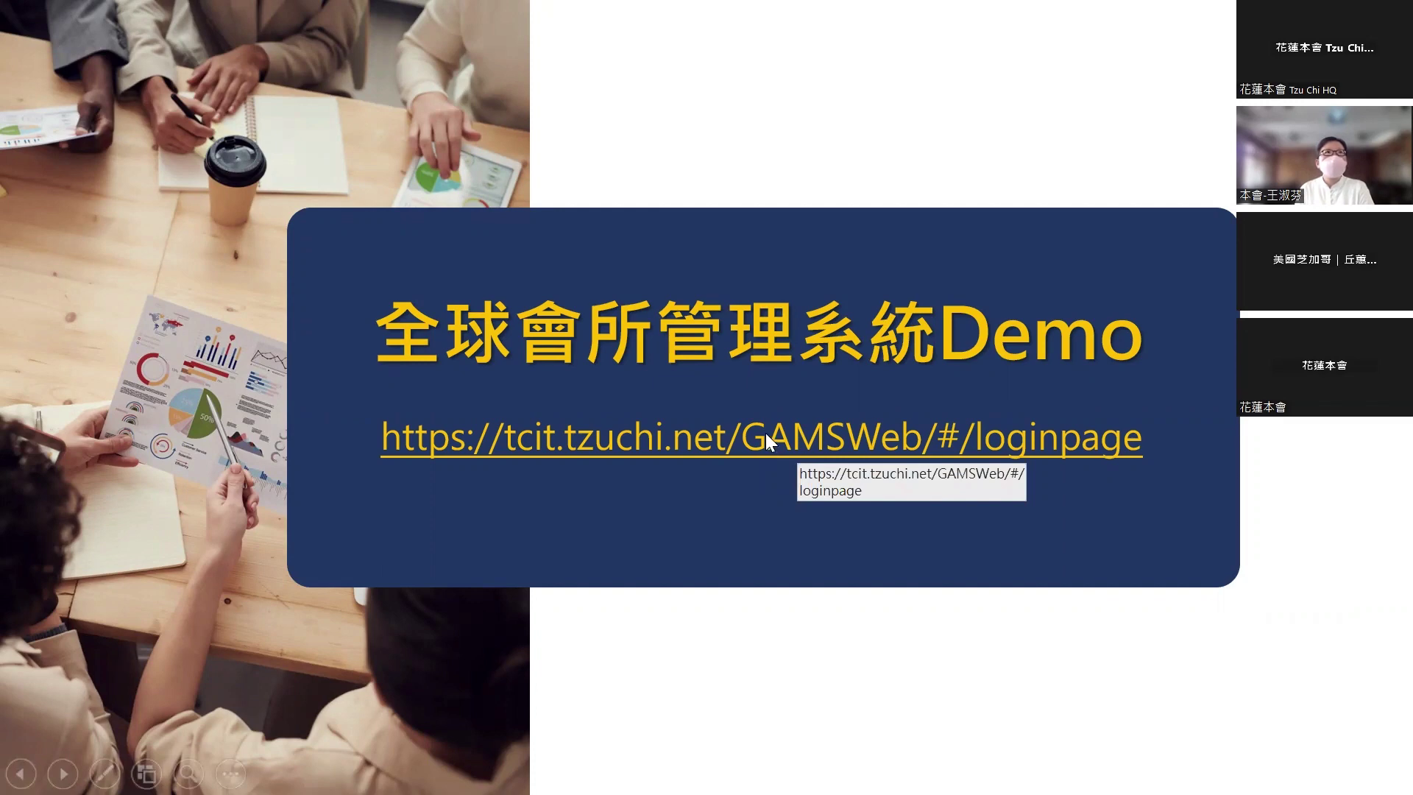
click(859, 436)
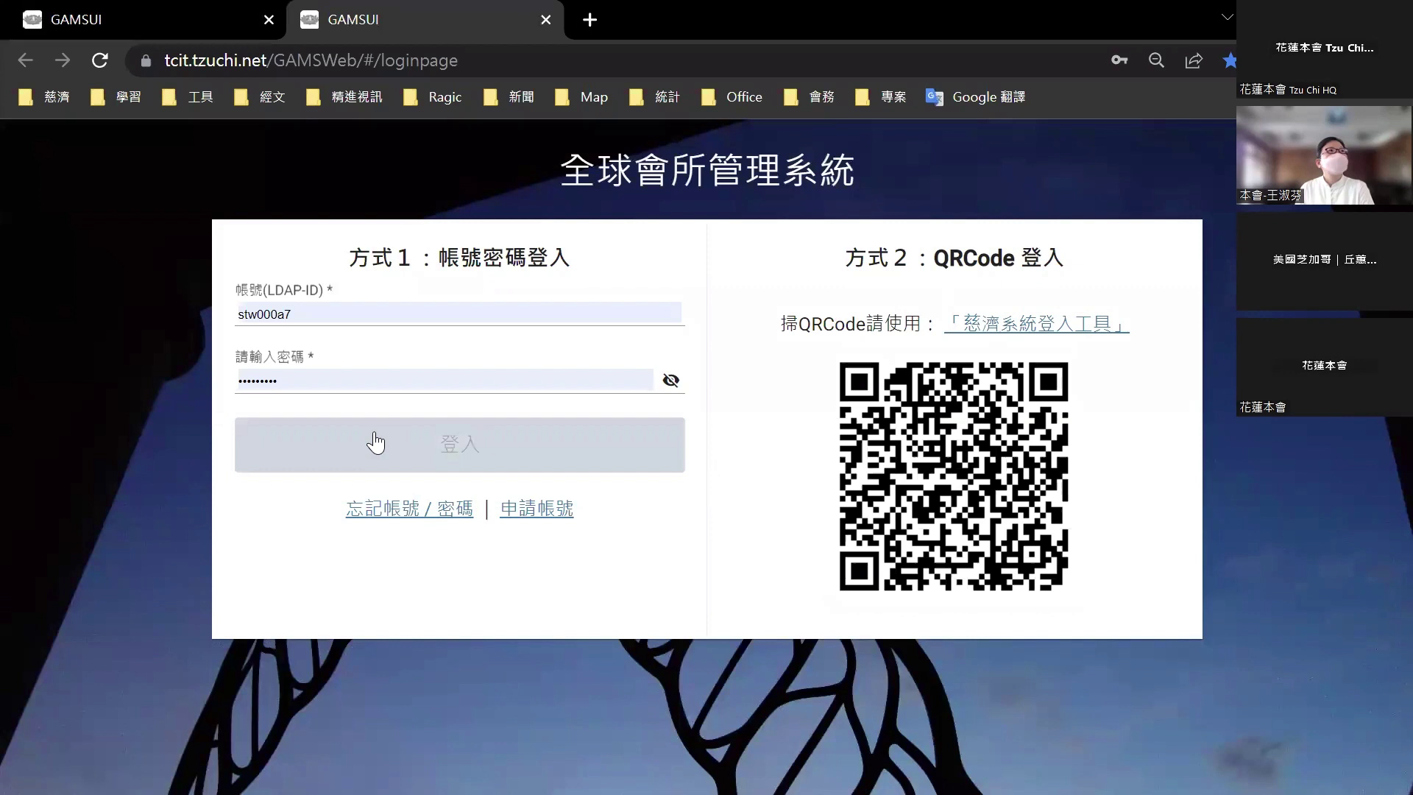
click(458, 455)
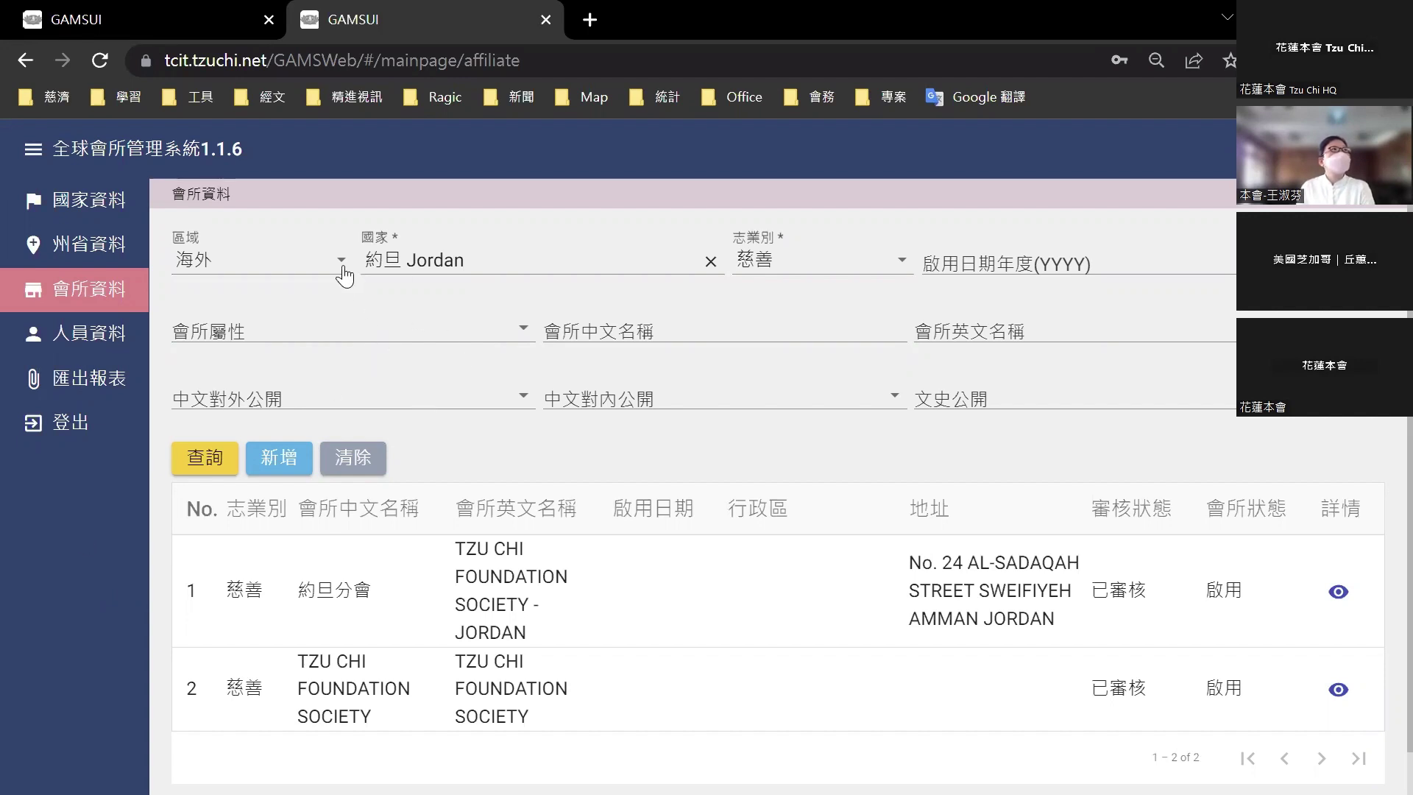
- Clear the 會所資料 search conditions and set the region to 海外
click(347, 480)
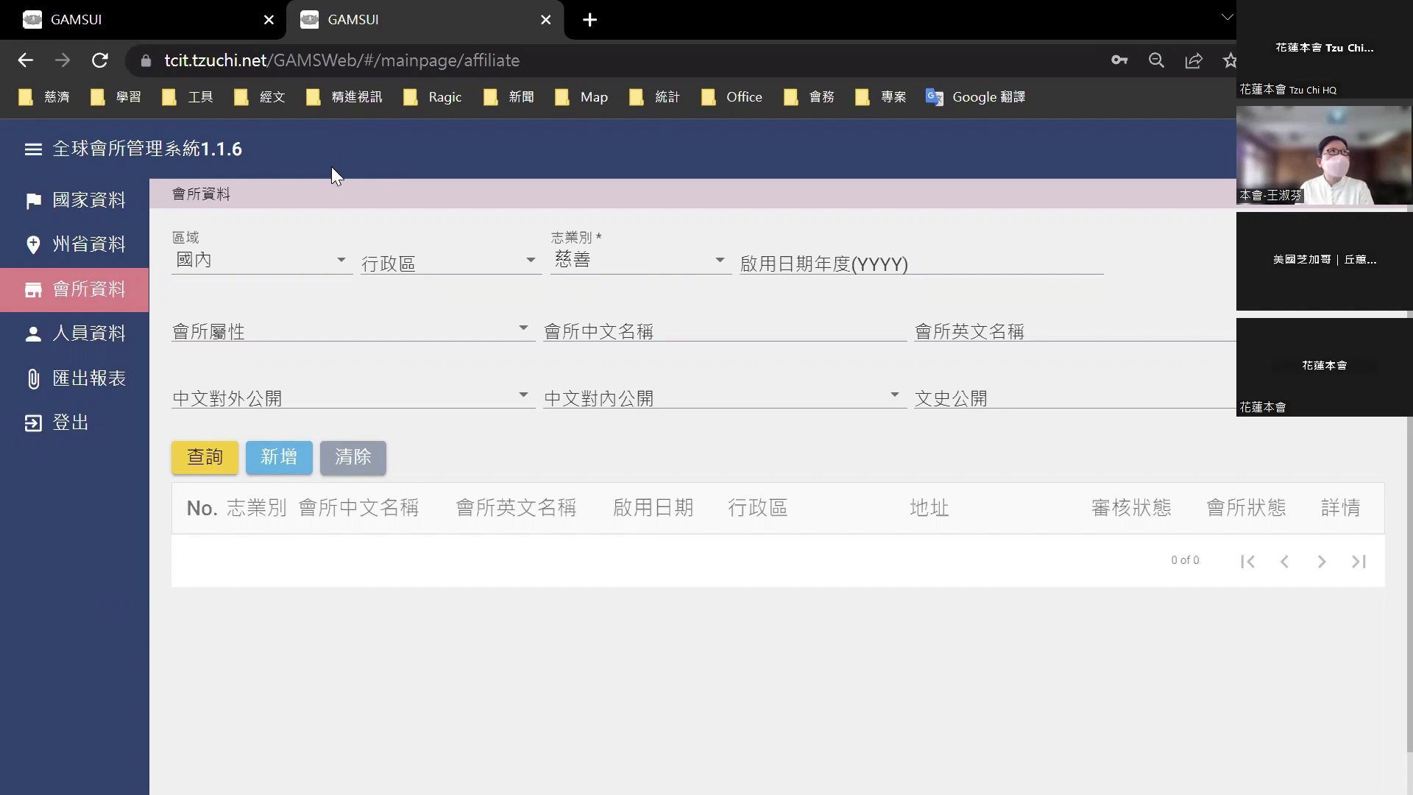
click(341, 265)
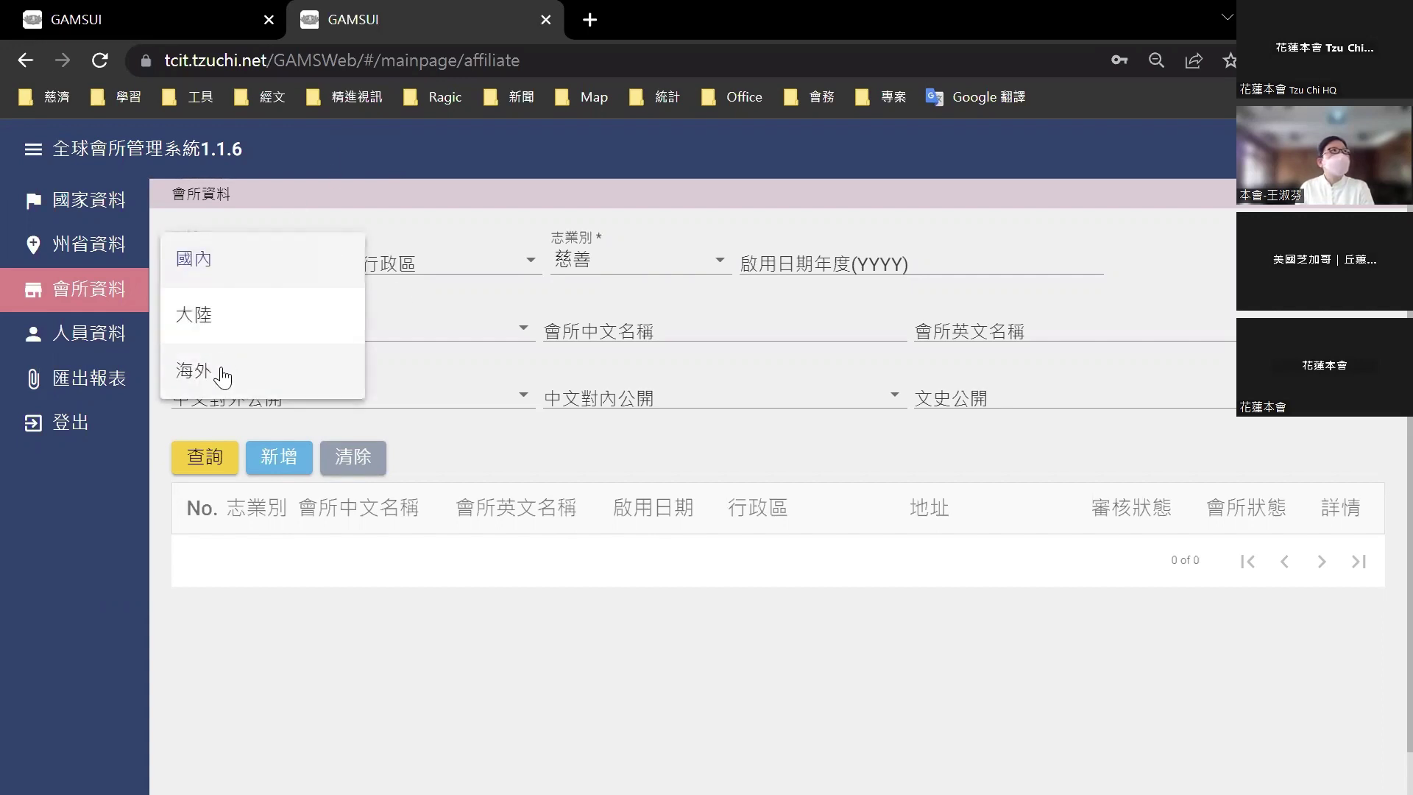
click(223, 377)
click(445, 259)
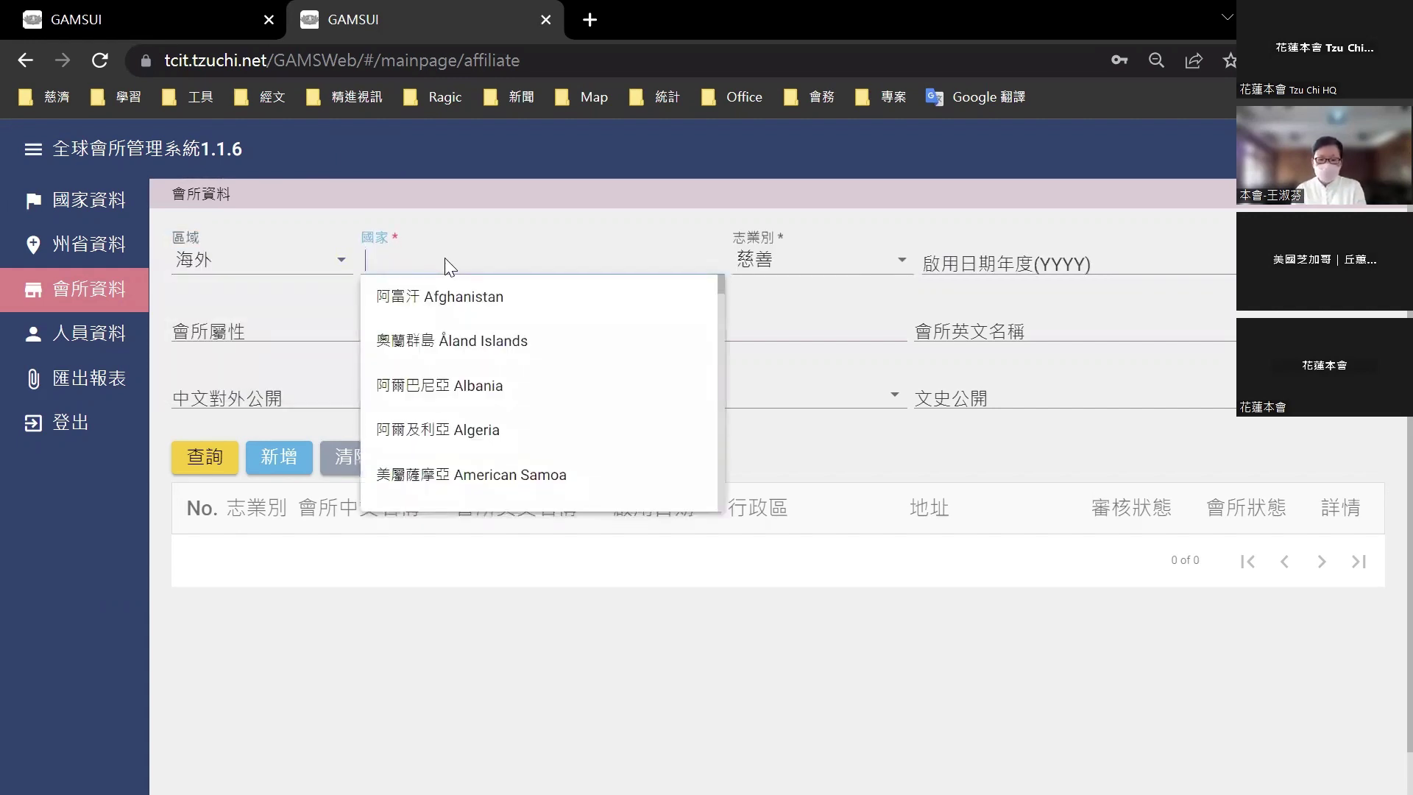
text(尸戈)
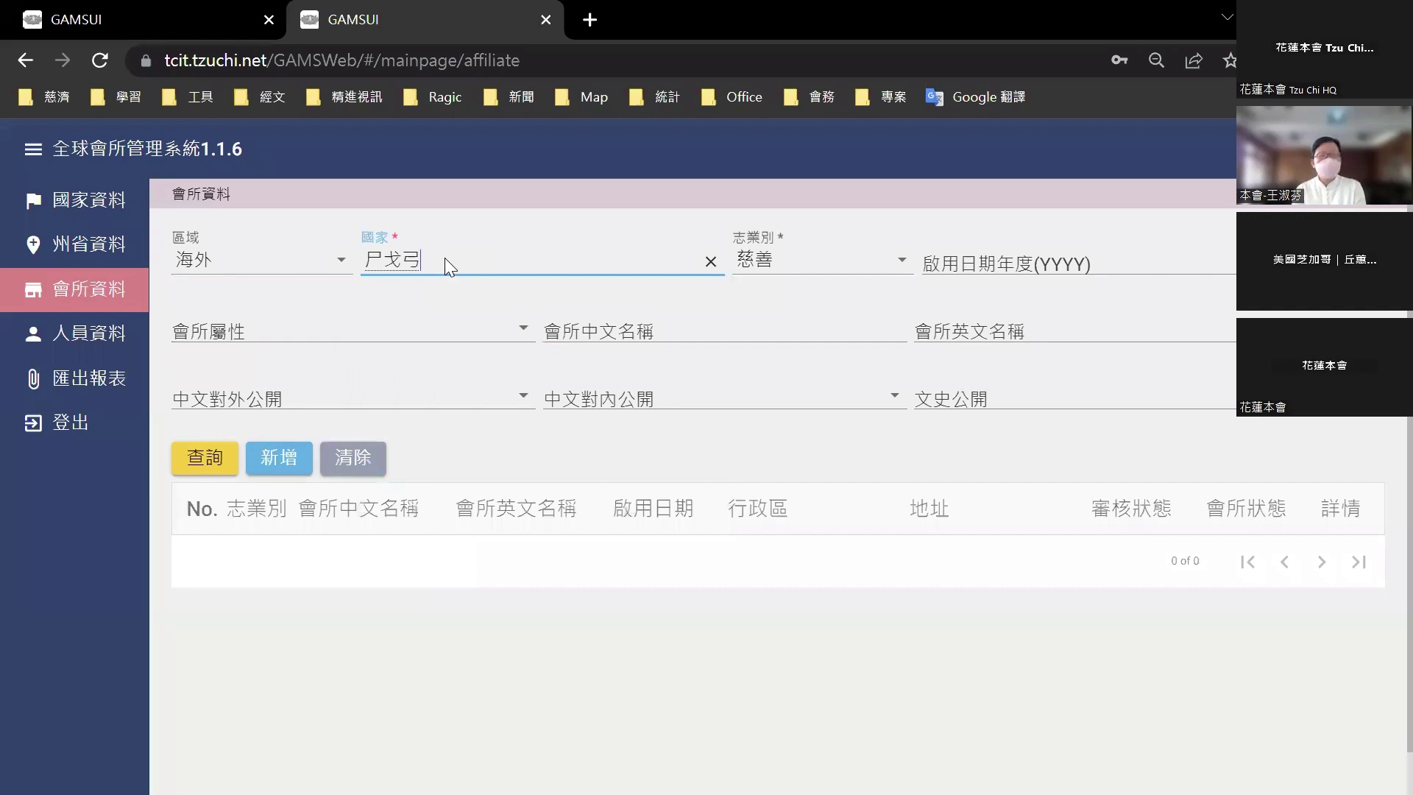
text(弓)
key(BackSpace)
key(BackSpace)
key(BackSpace)
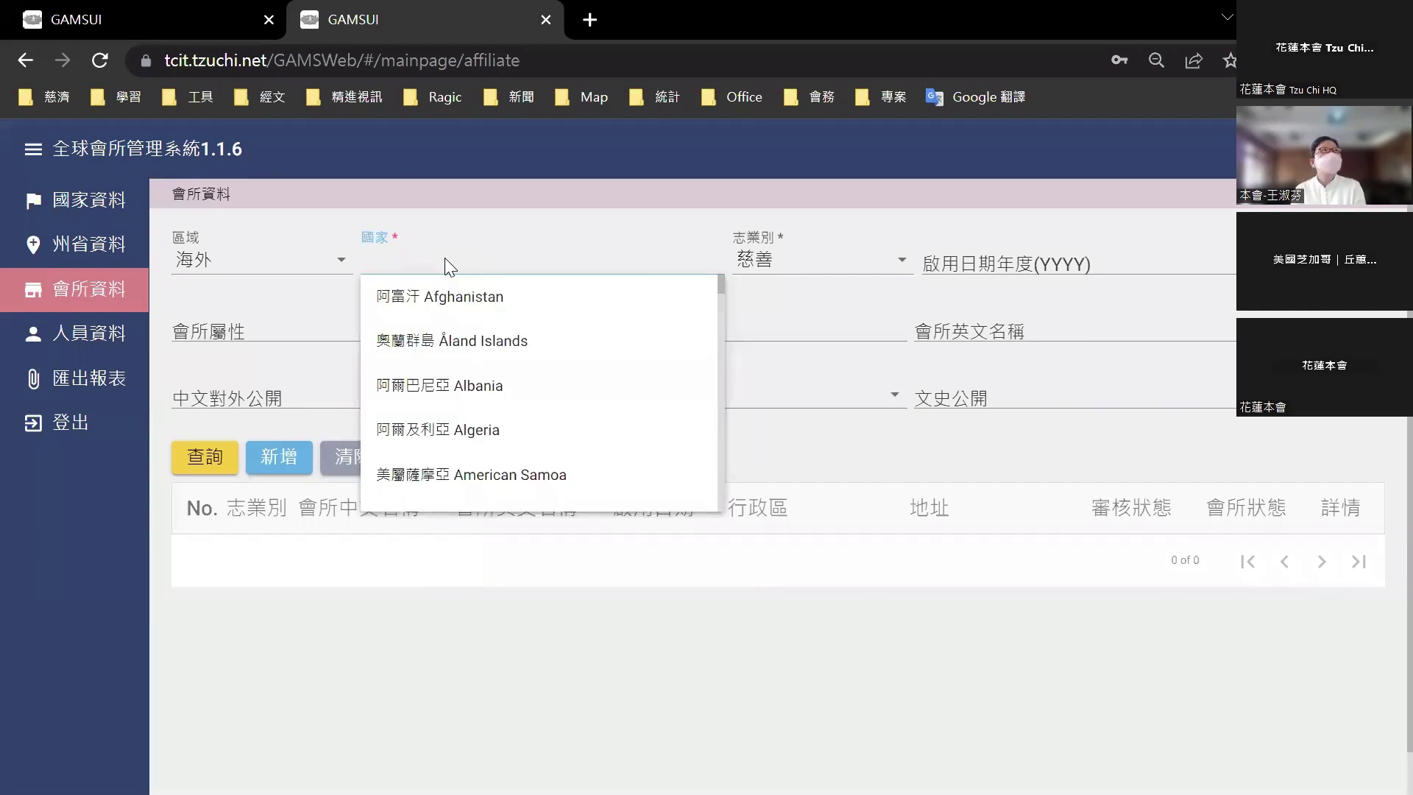
- Choose 新加坡 Singapore as the country and query its 慈善 affiliates
text(sin)
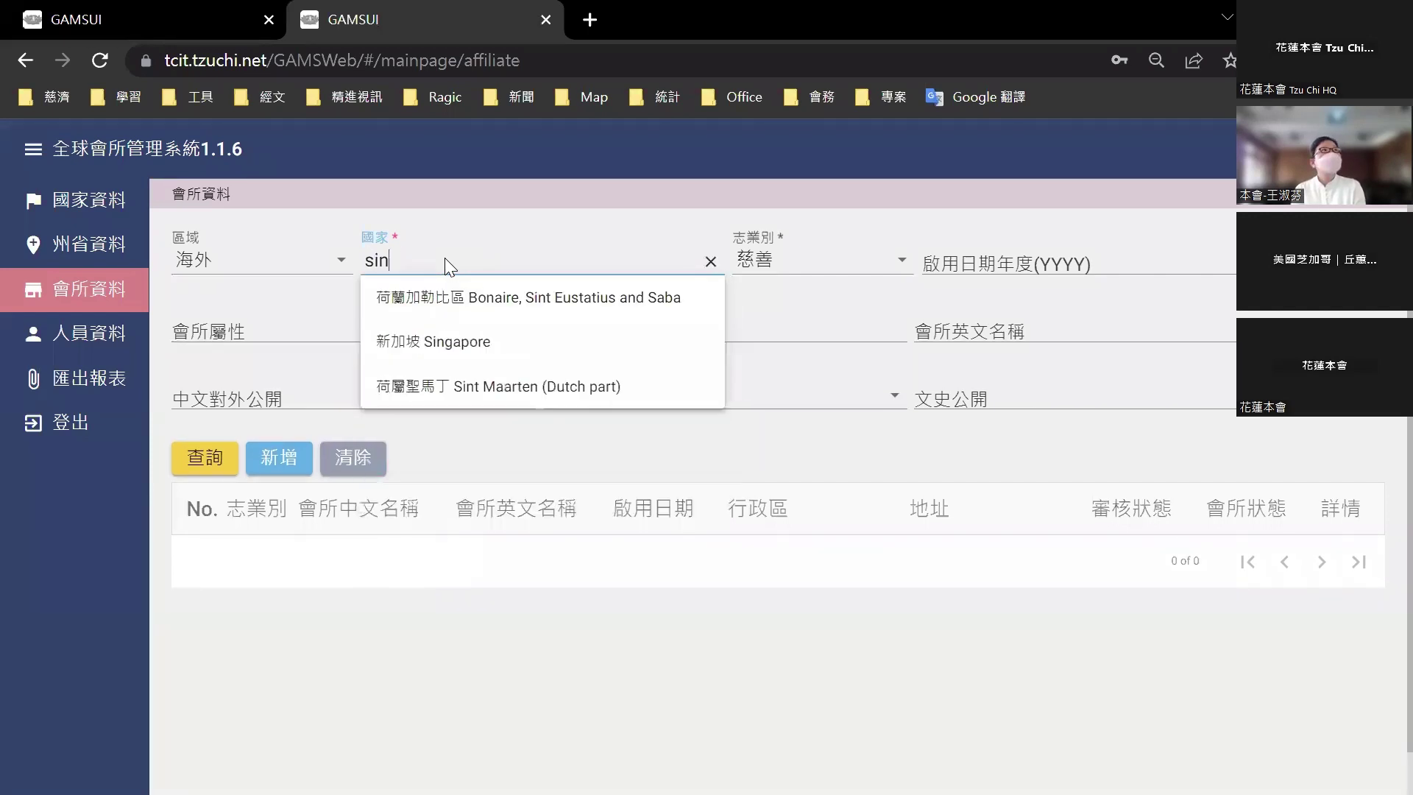
click(462, 340)
click(217, 462)
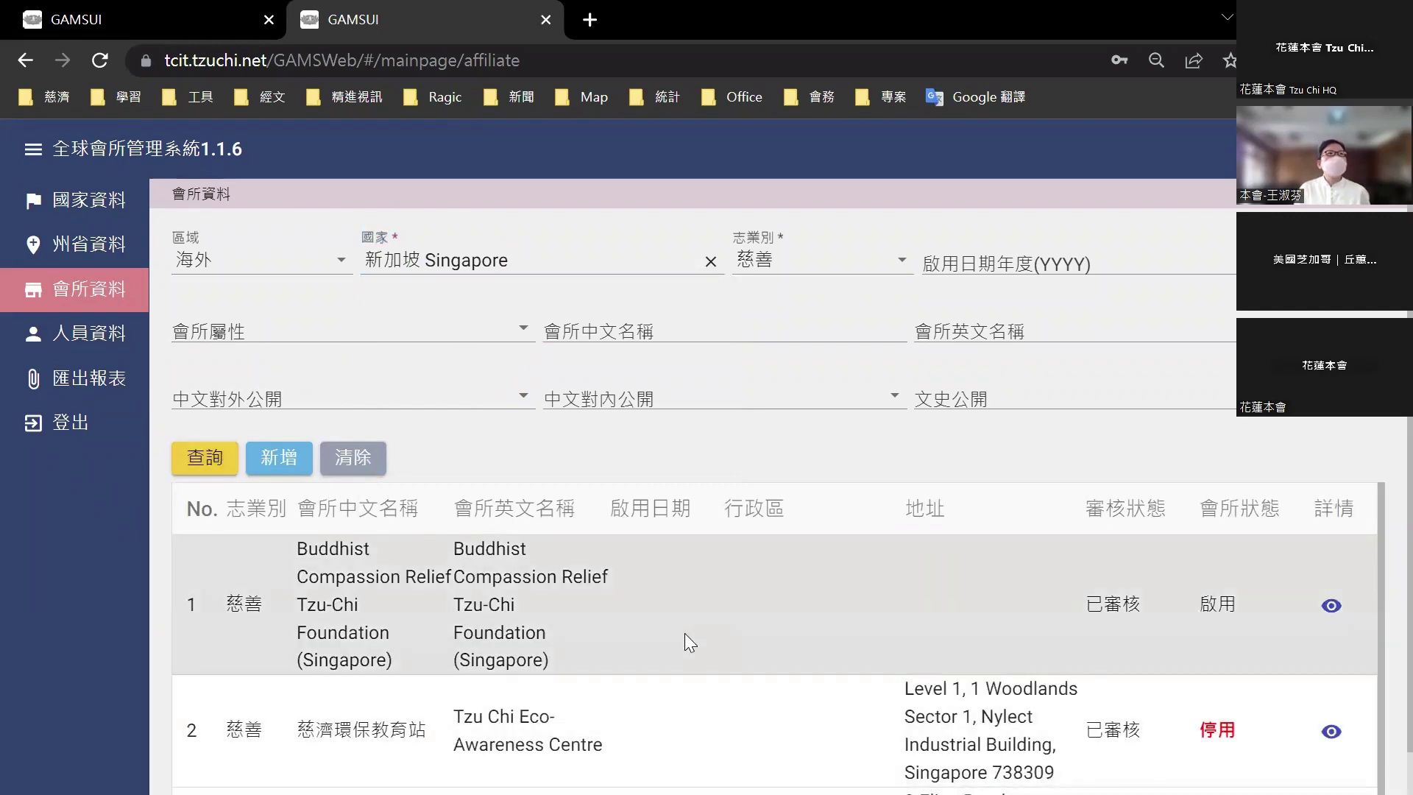
- Review the change records and deactivation information of the 慈濟環保教育站 Tzu Chi Eco-Awareness Centre and leave its record without saving
scroll(681, 612, down, 2)
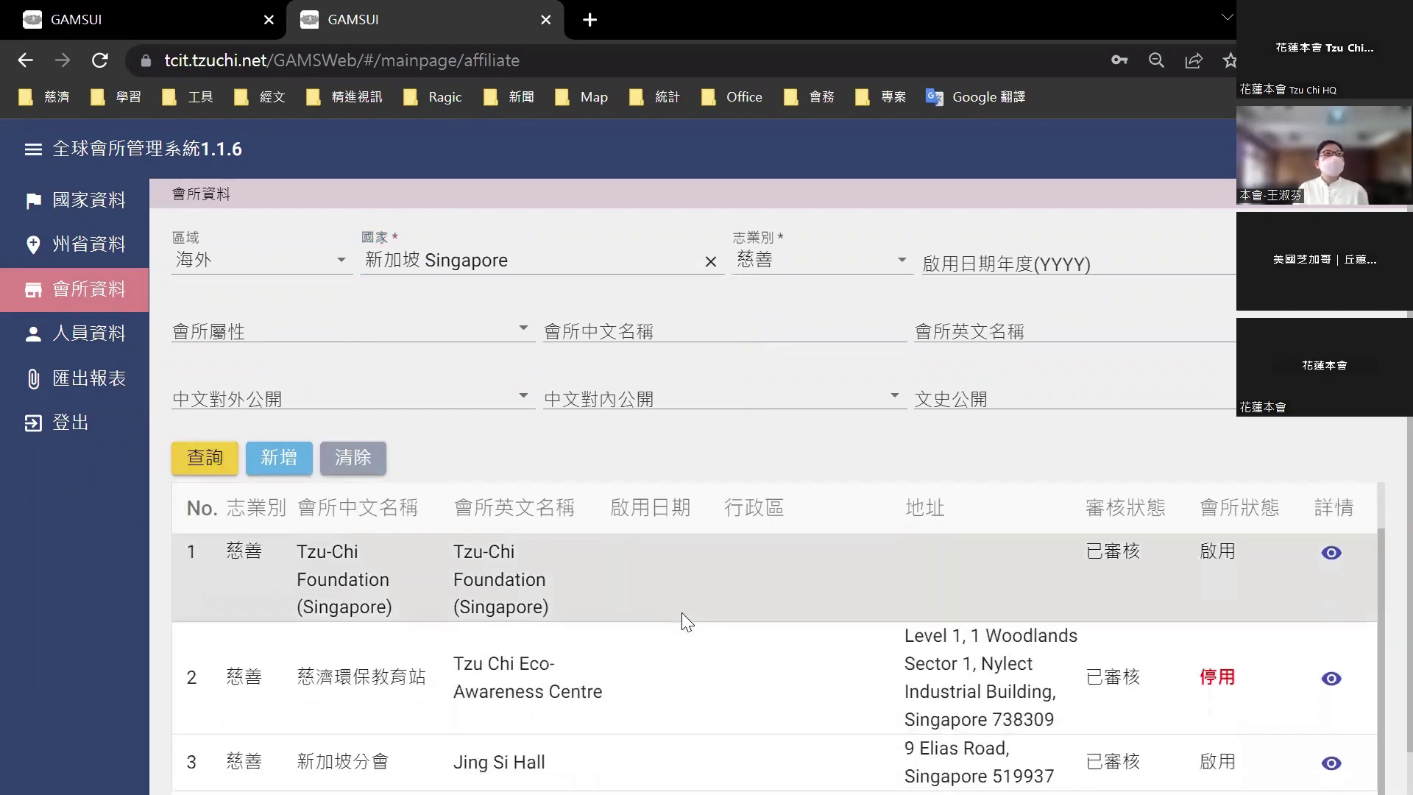
scroll(677, 610, up, 2)
scroll(677, 610, down, 2)
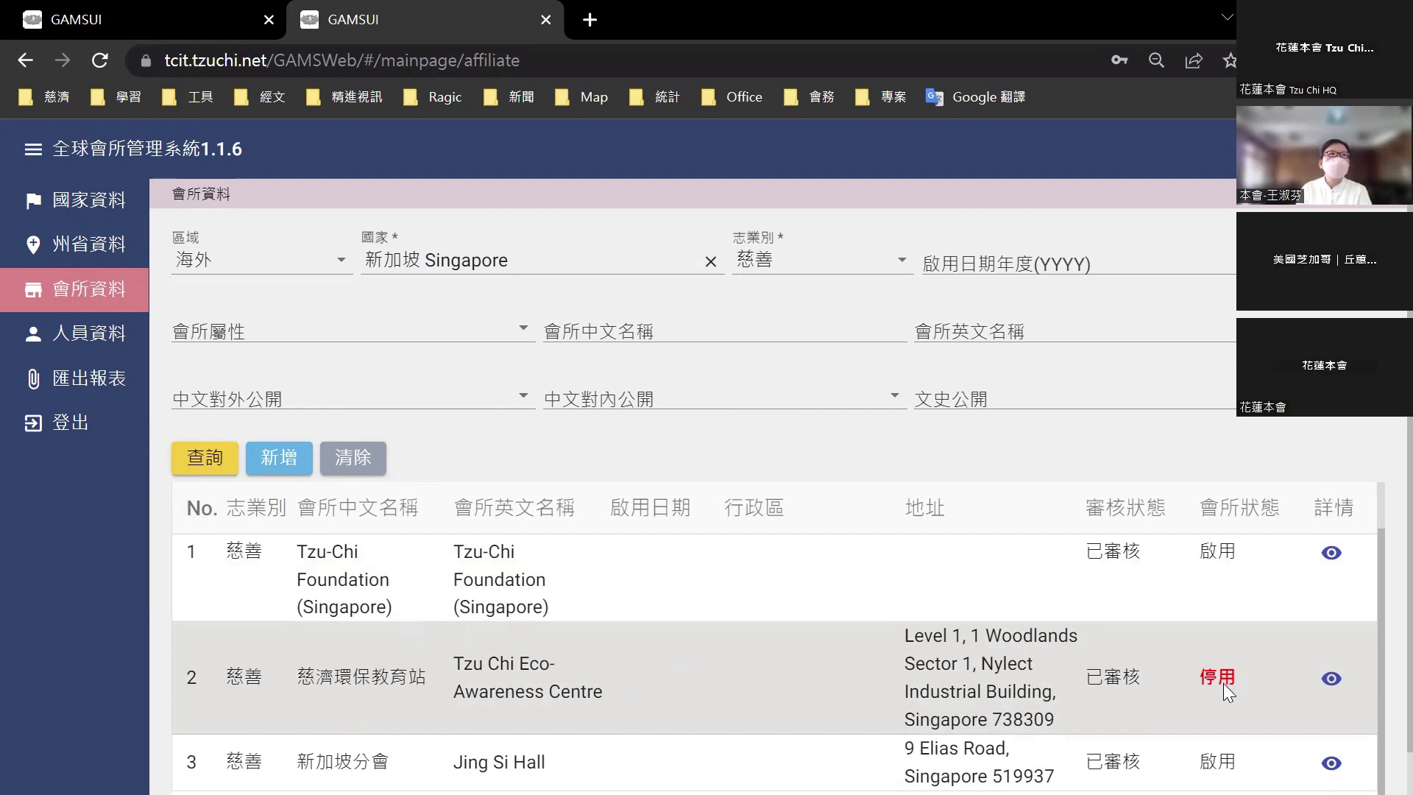
click(1328, 681)
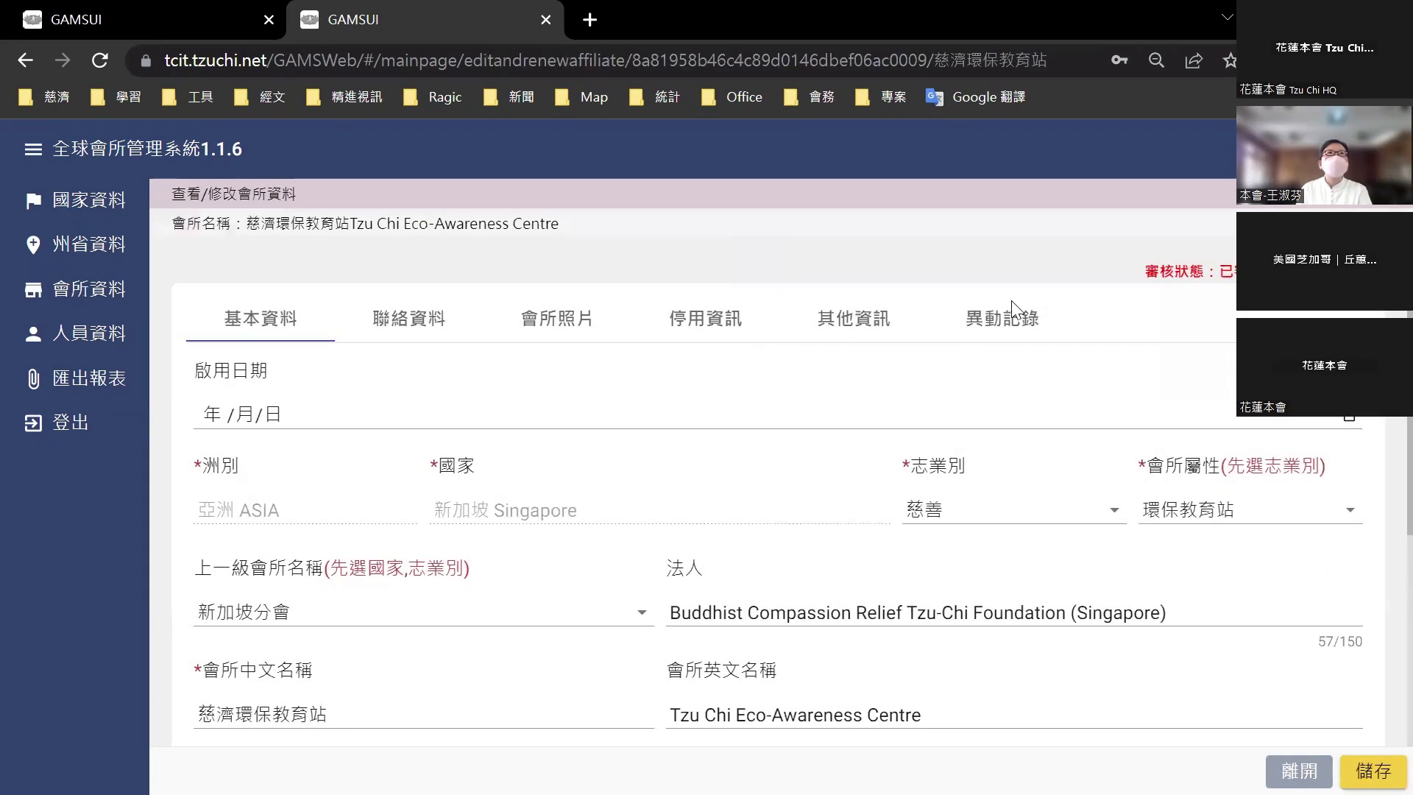
click(1009, 316)
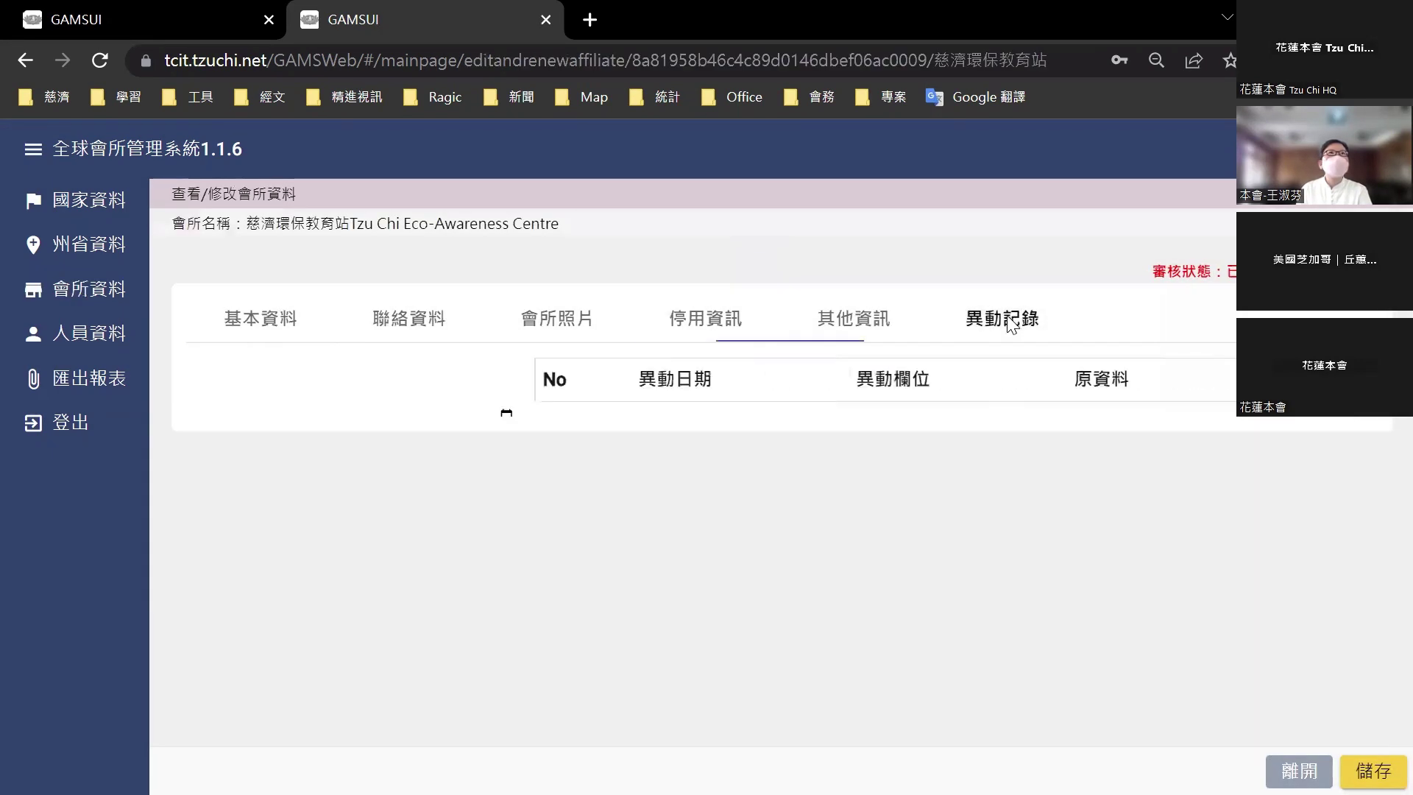
click(685, 328)
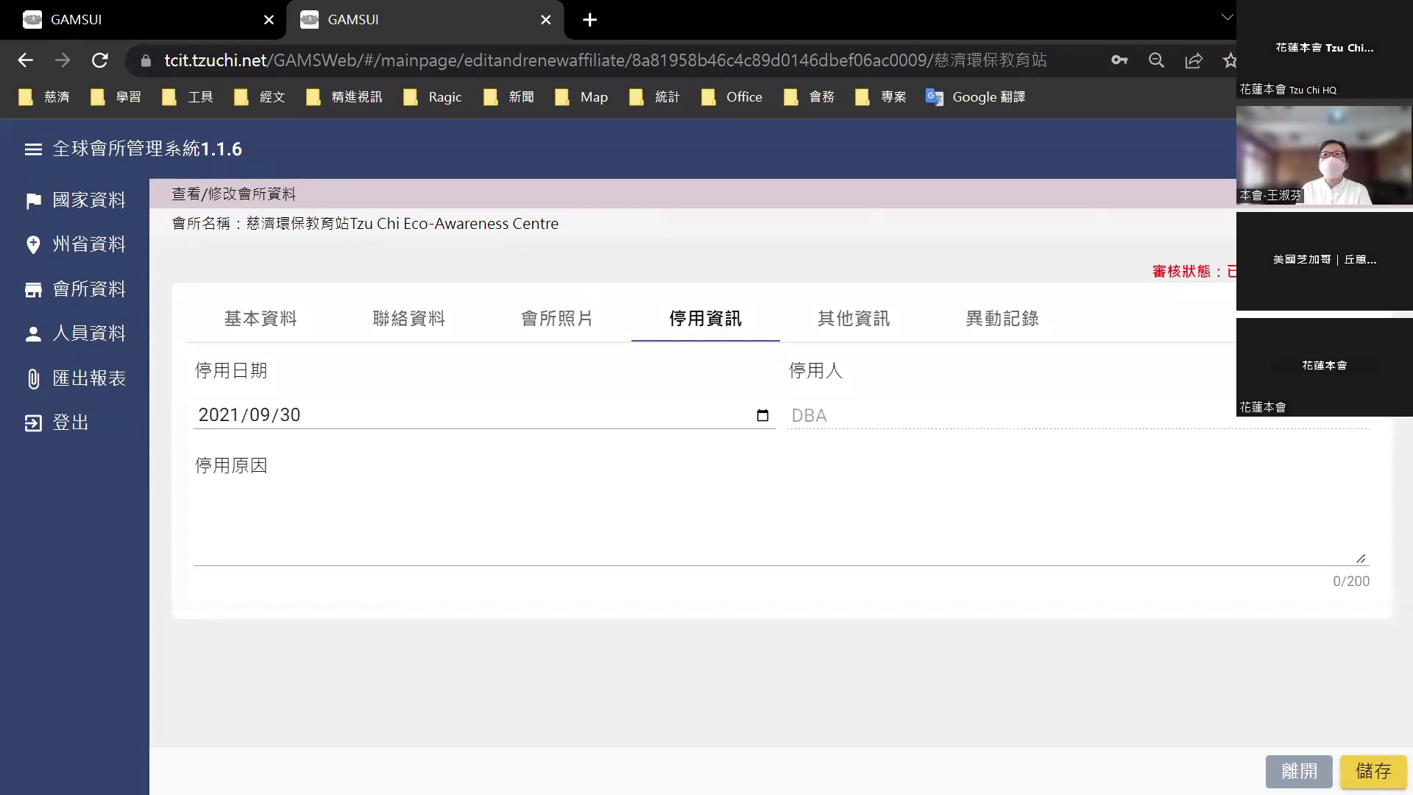
click(1299, 770)
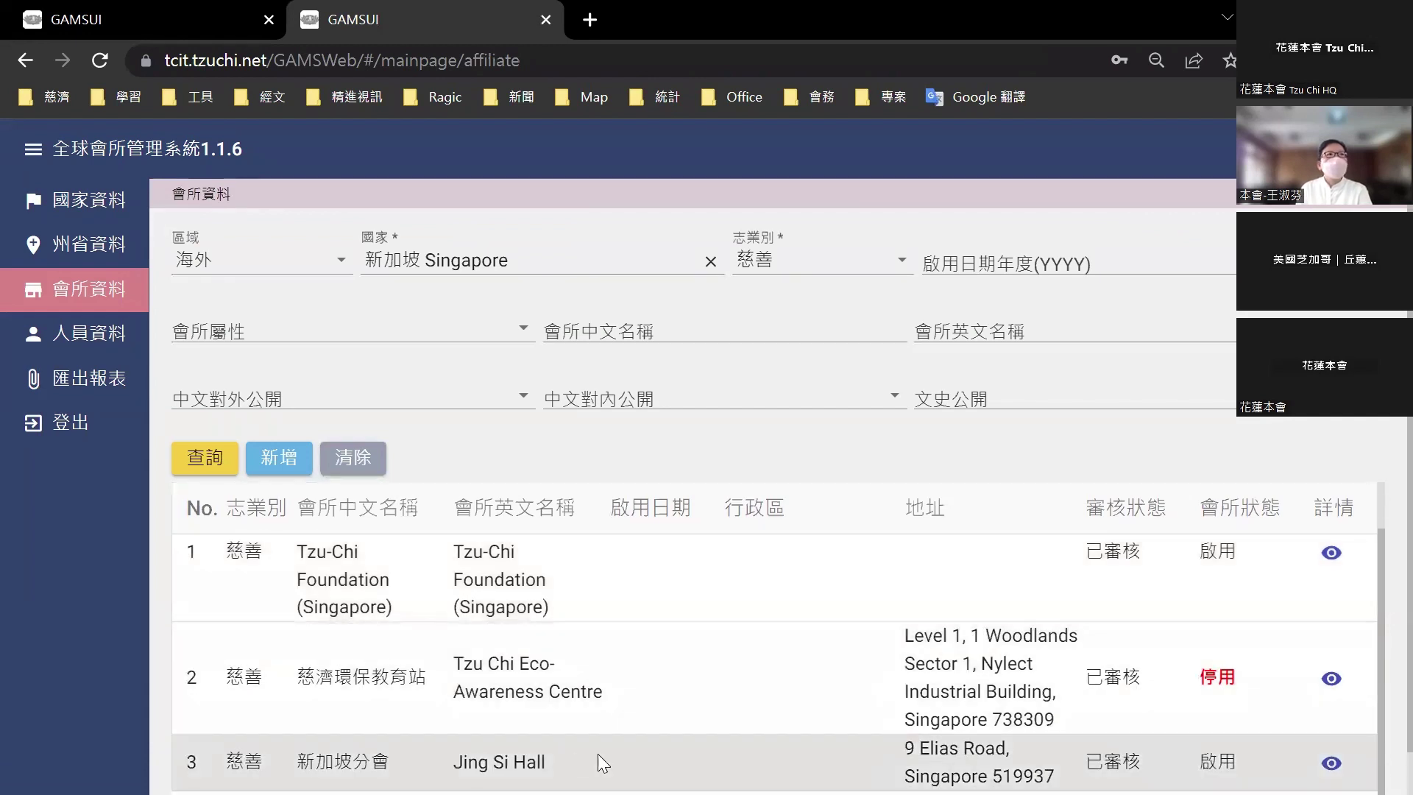
- Open the 新加坡分會 Jing Si Hall record and examine the available options for 會所屬性 and 上一級會所名稱
click(1331, 762)
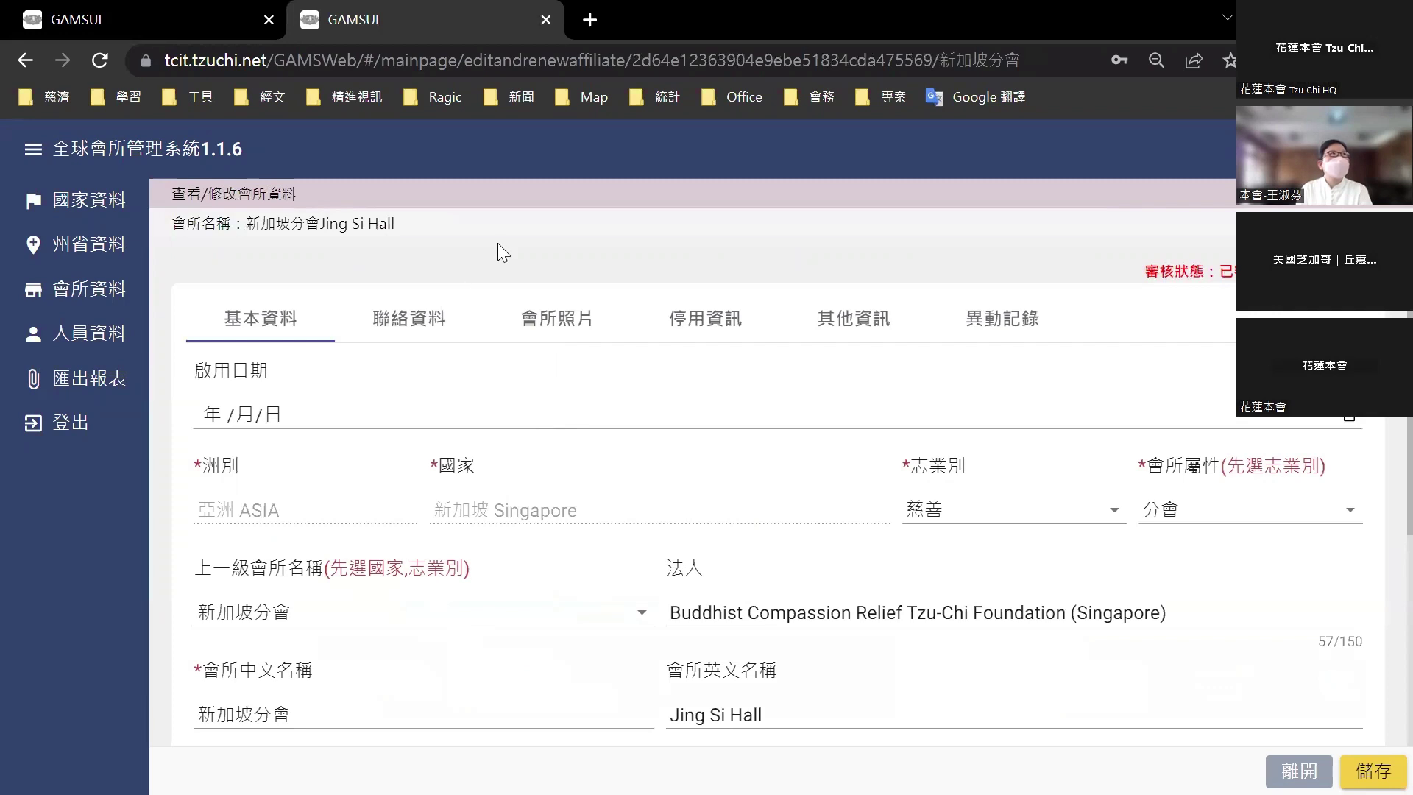
scroll(559, 611, down, 2)
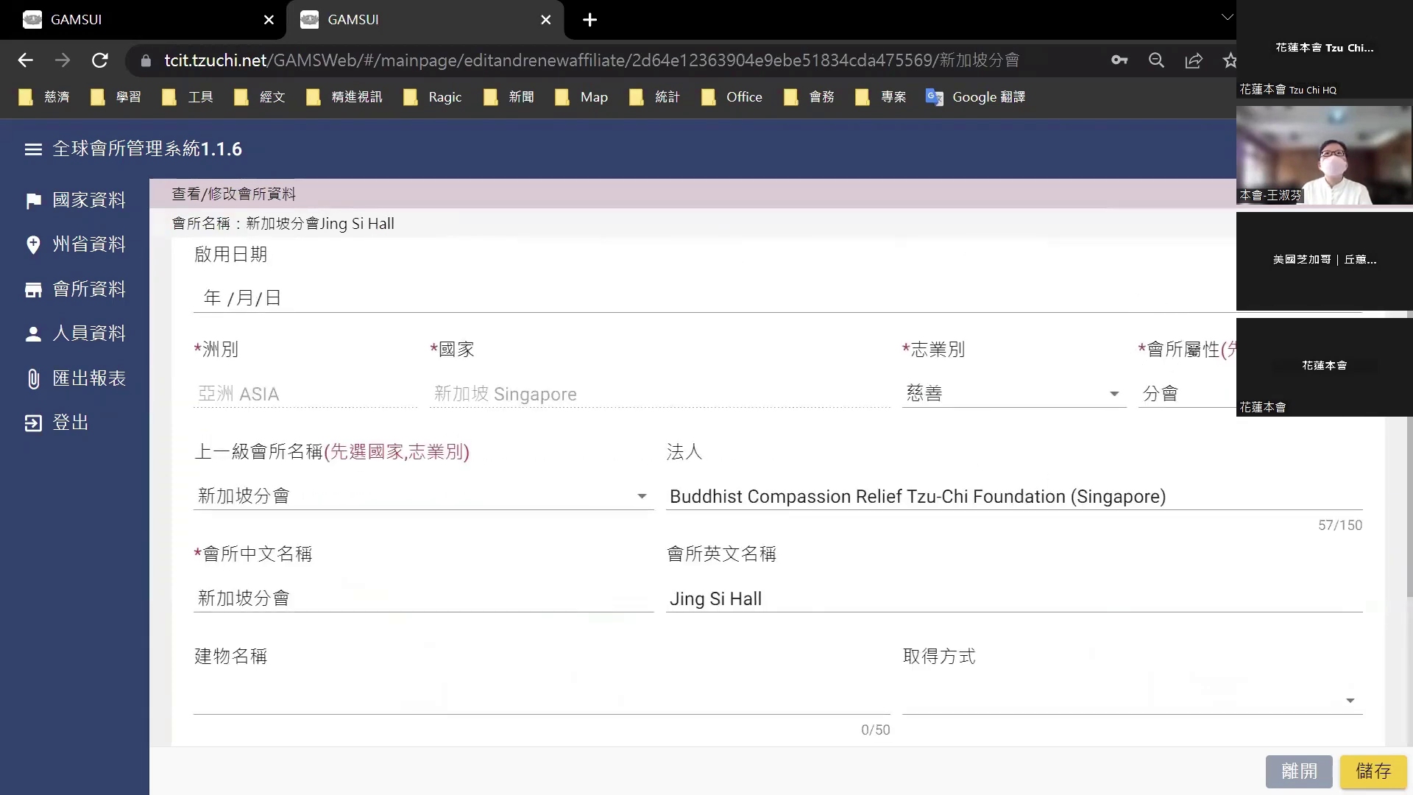
click(1192, 395)
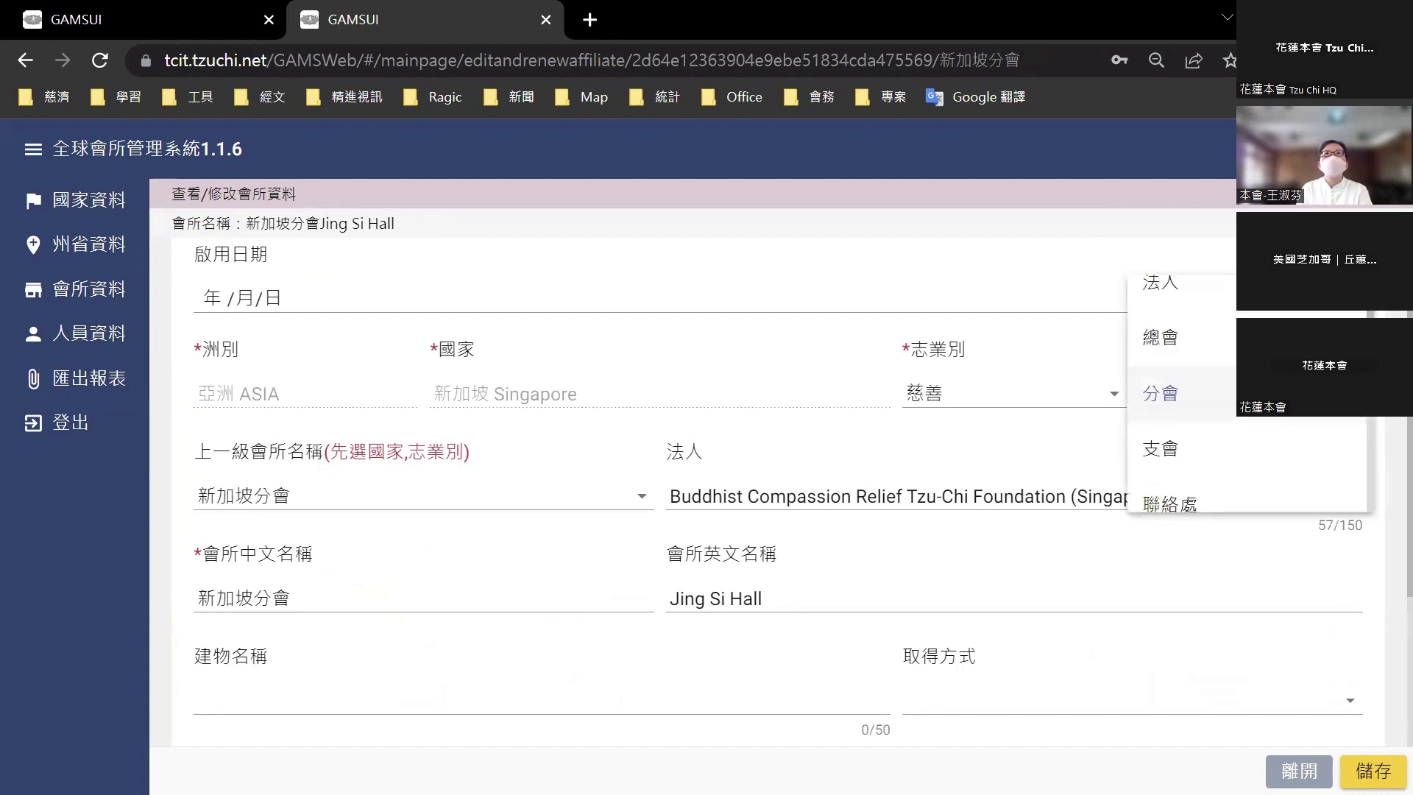
scroll(1178, 441, down, 2)
click(1039, 266)
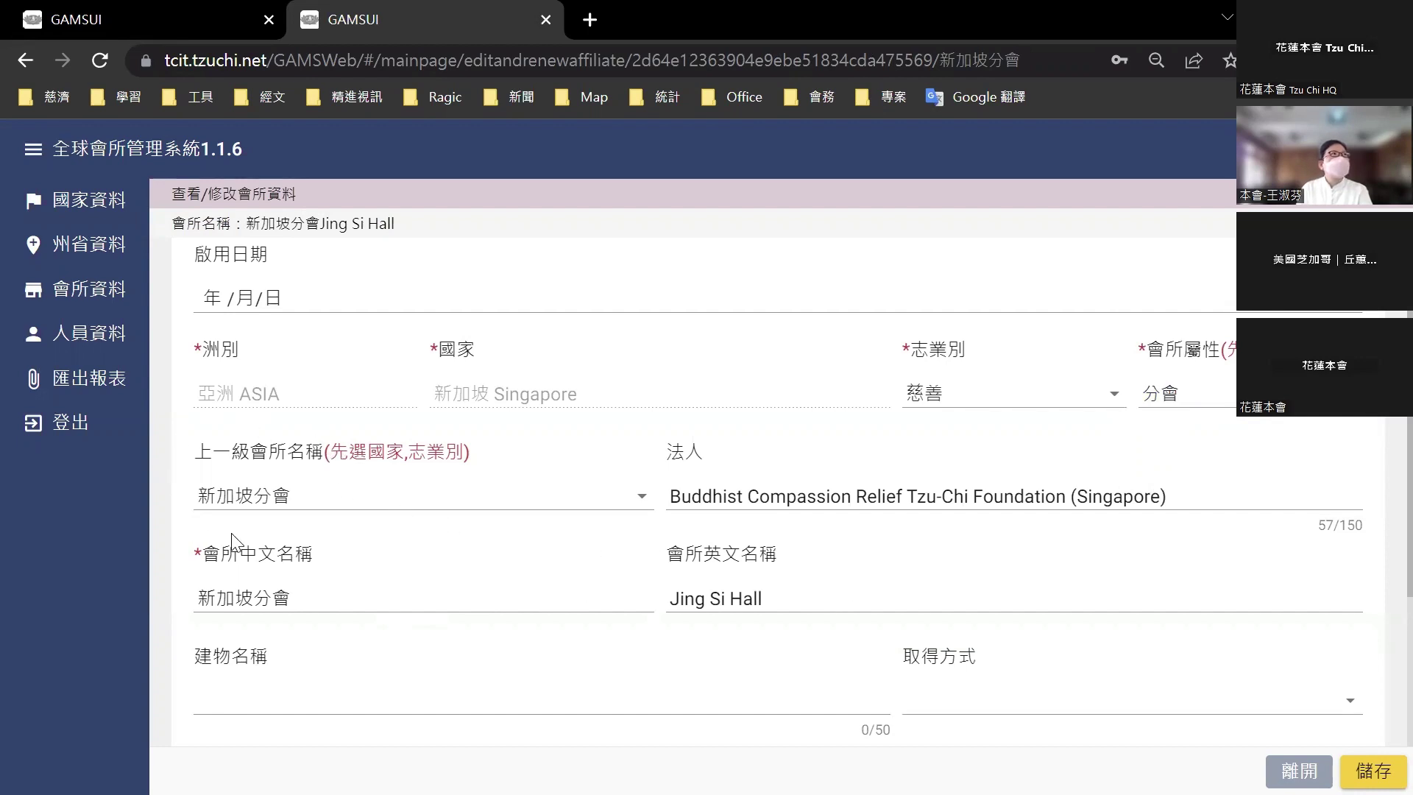
click(642, 497)
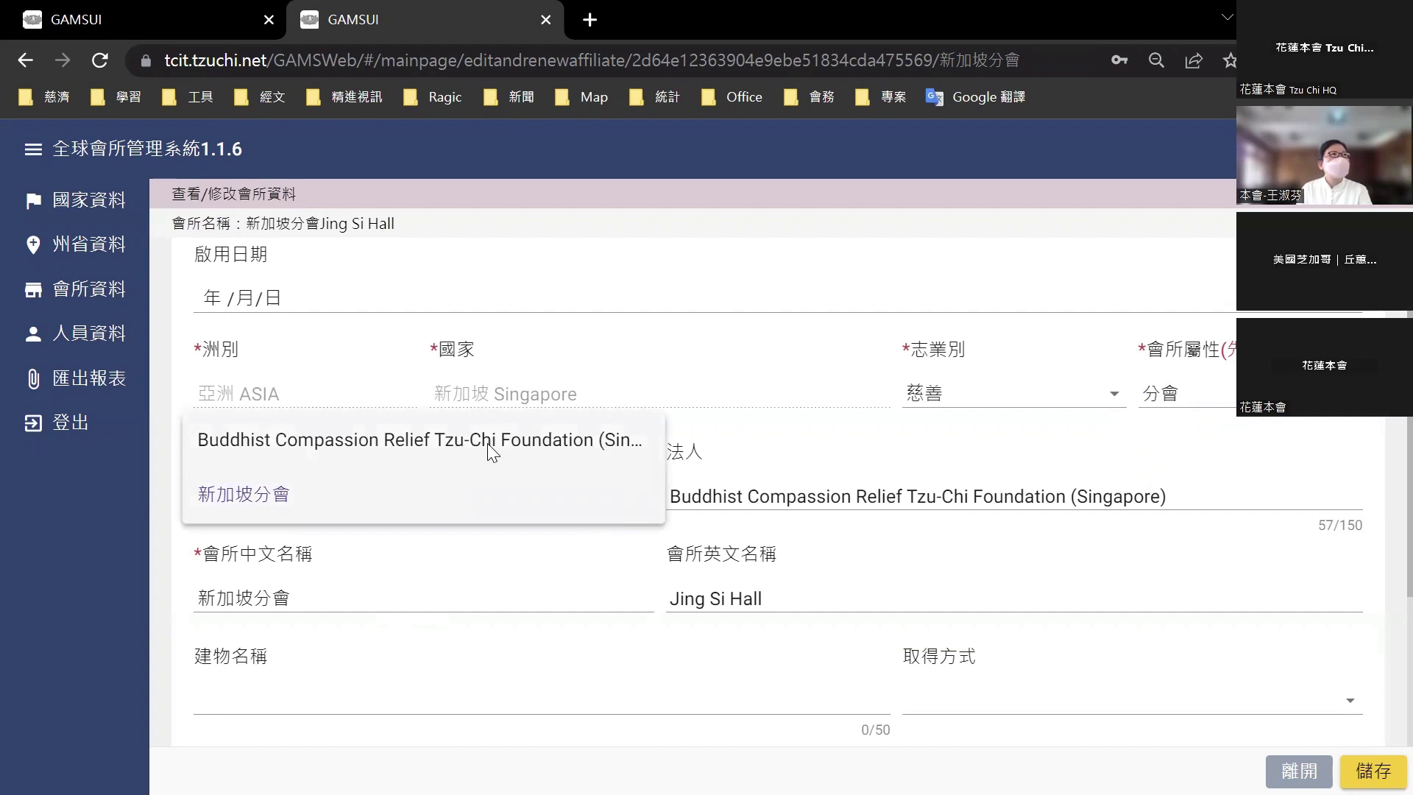
click(239, 509)
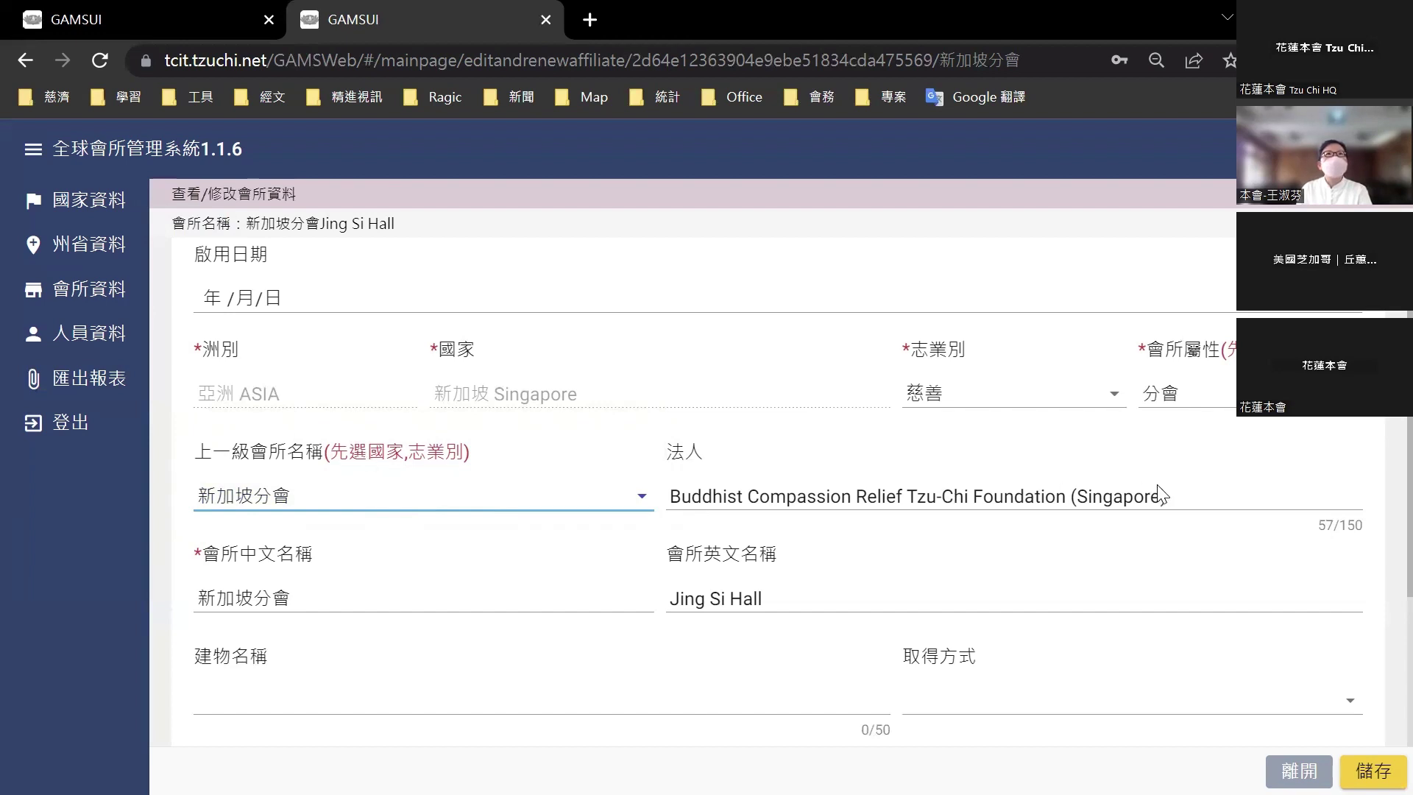
- Examine the 取得方式 options and the remaining basic data of Jing Si Hall, including address, disclosure settings and 備註
scroll(325, 695, down, 2)
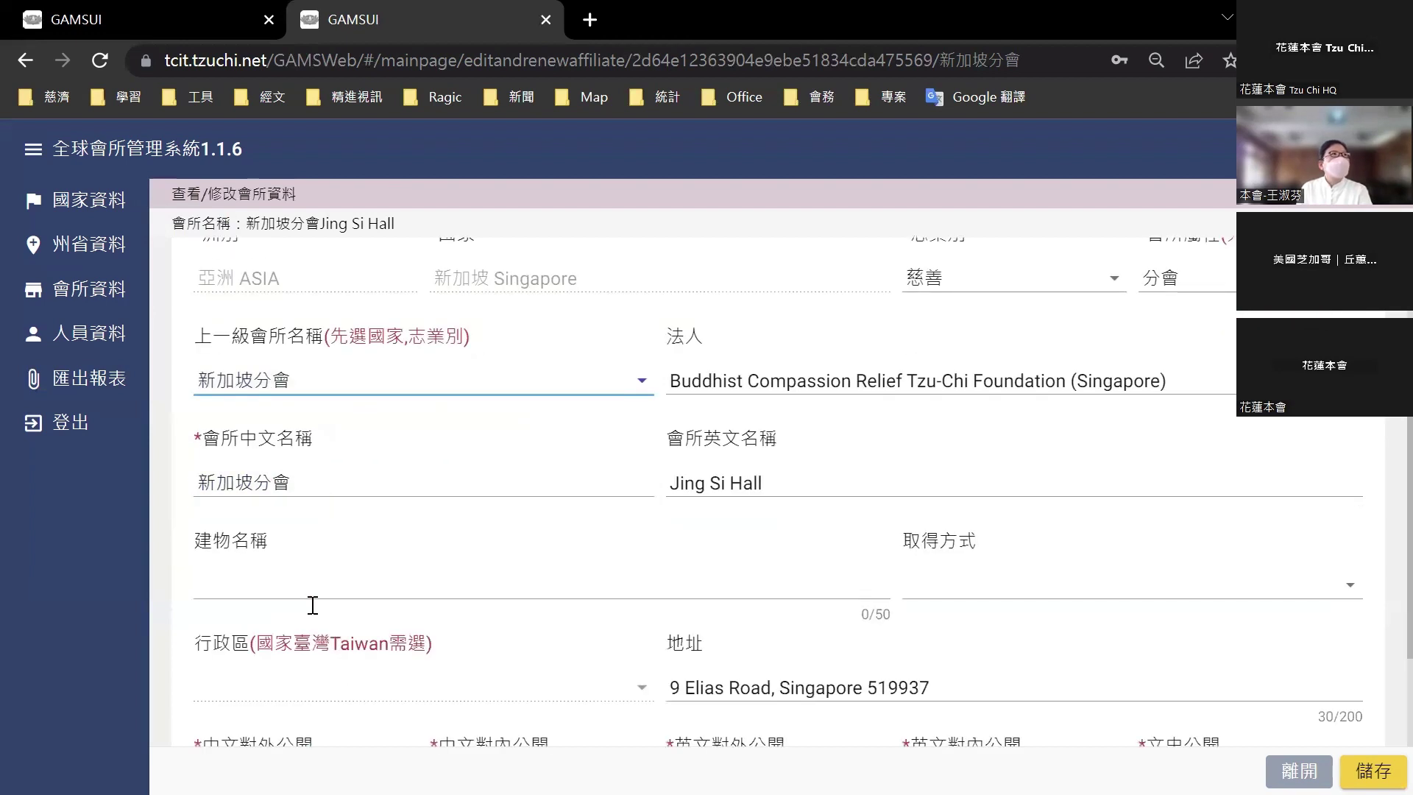
click(1353, 590)
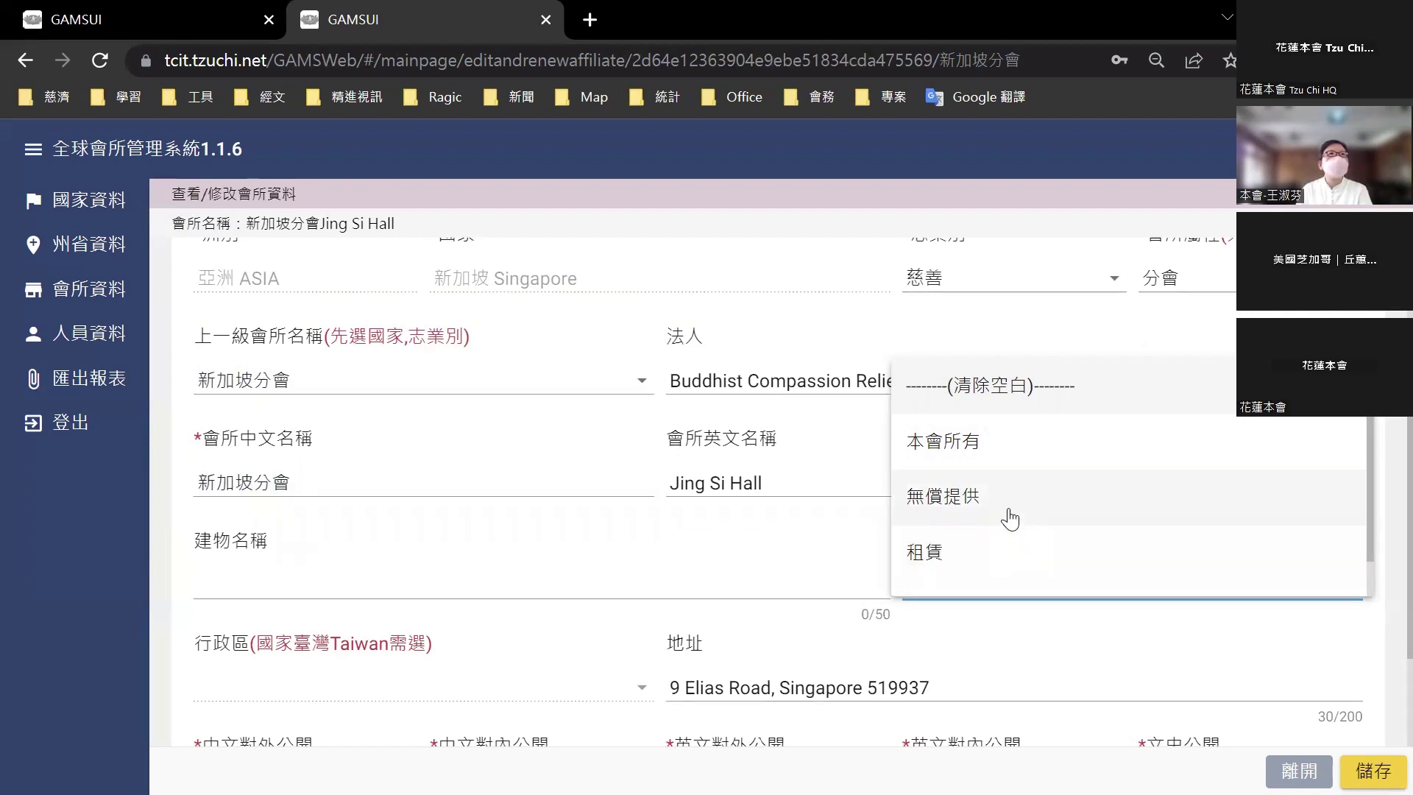
scroll(1009, 515, down, 1)
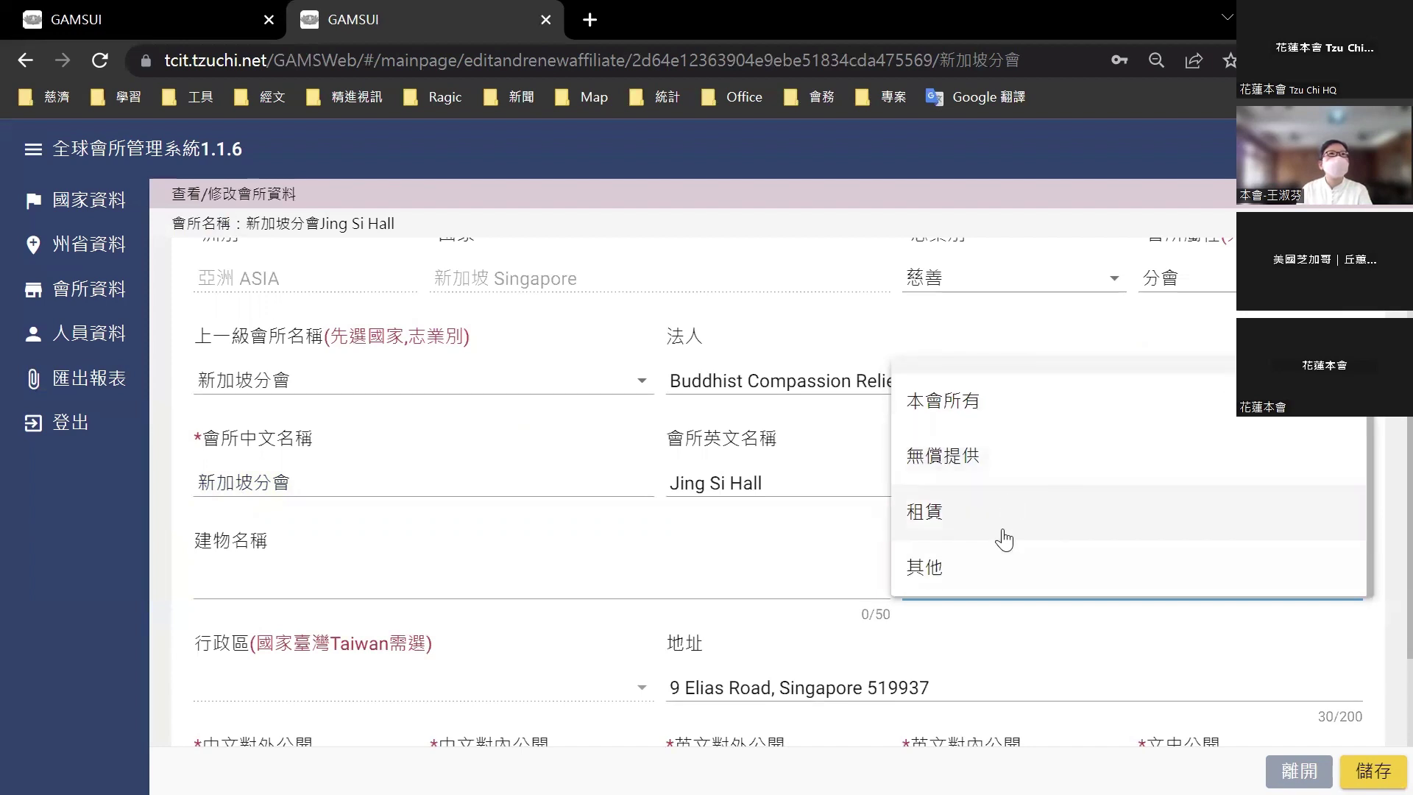
key(Escape)
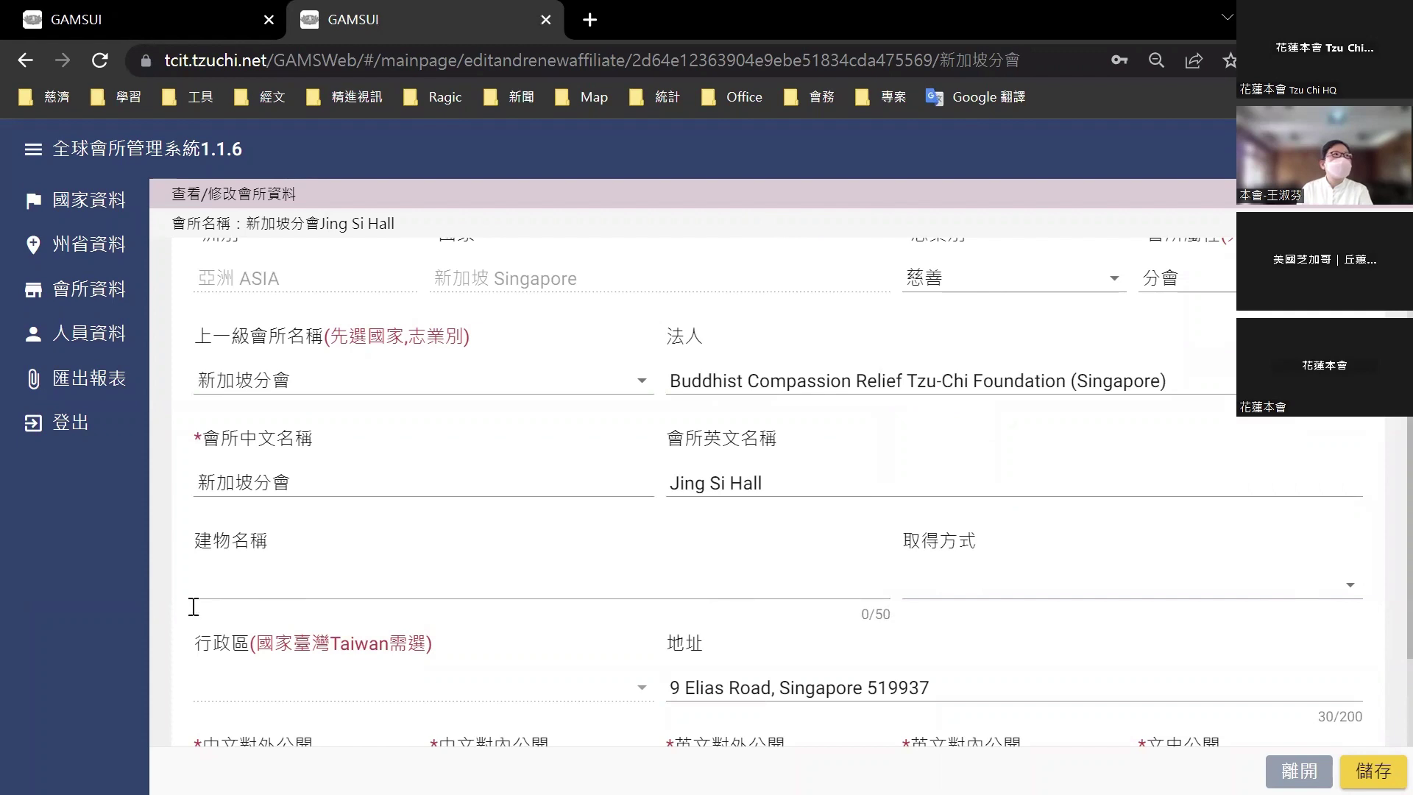
scroll(346, 677, down, 2)
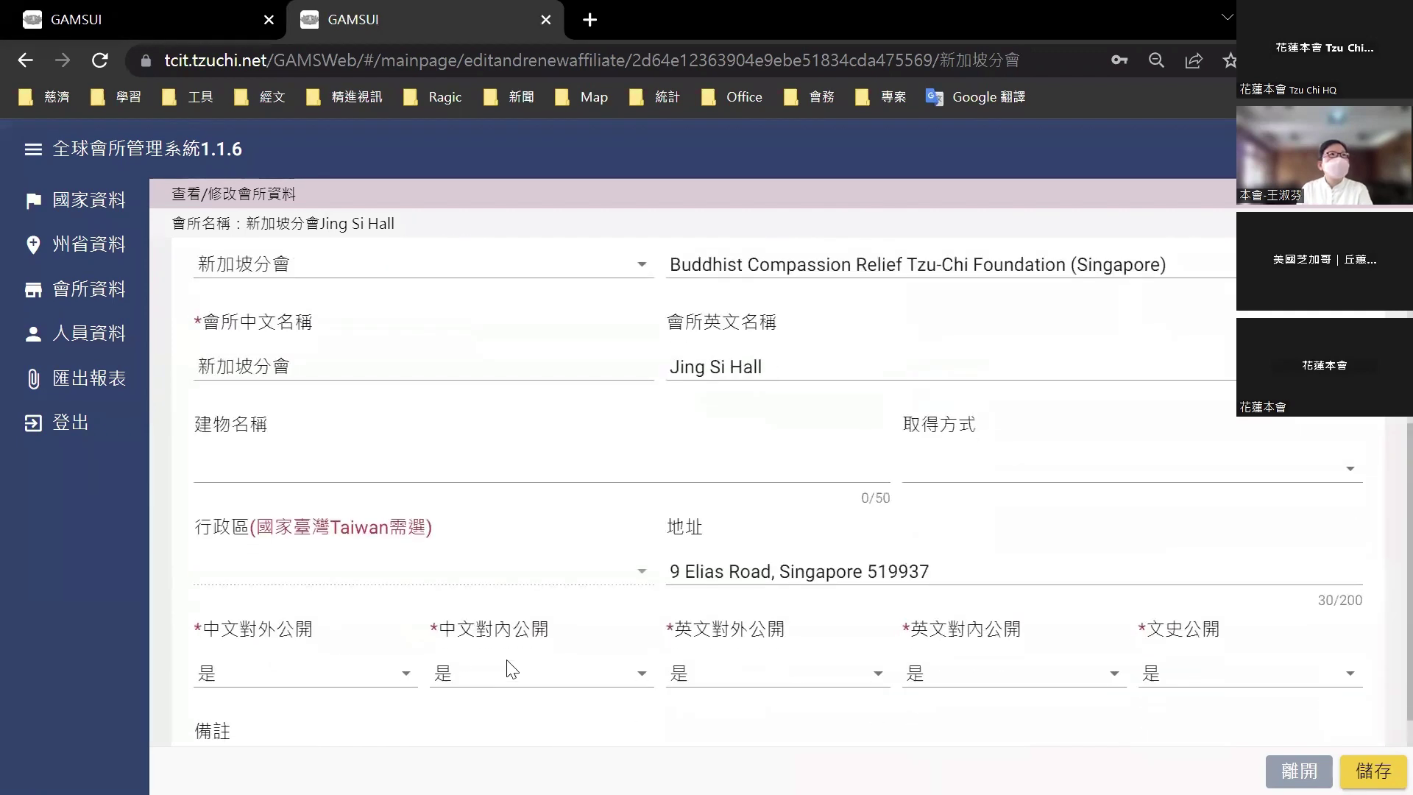
scroll(608, 695, down, 2)
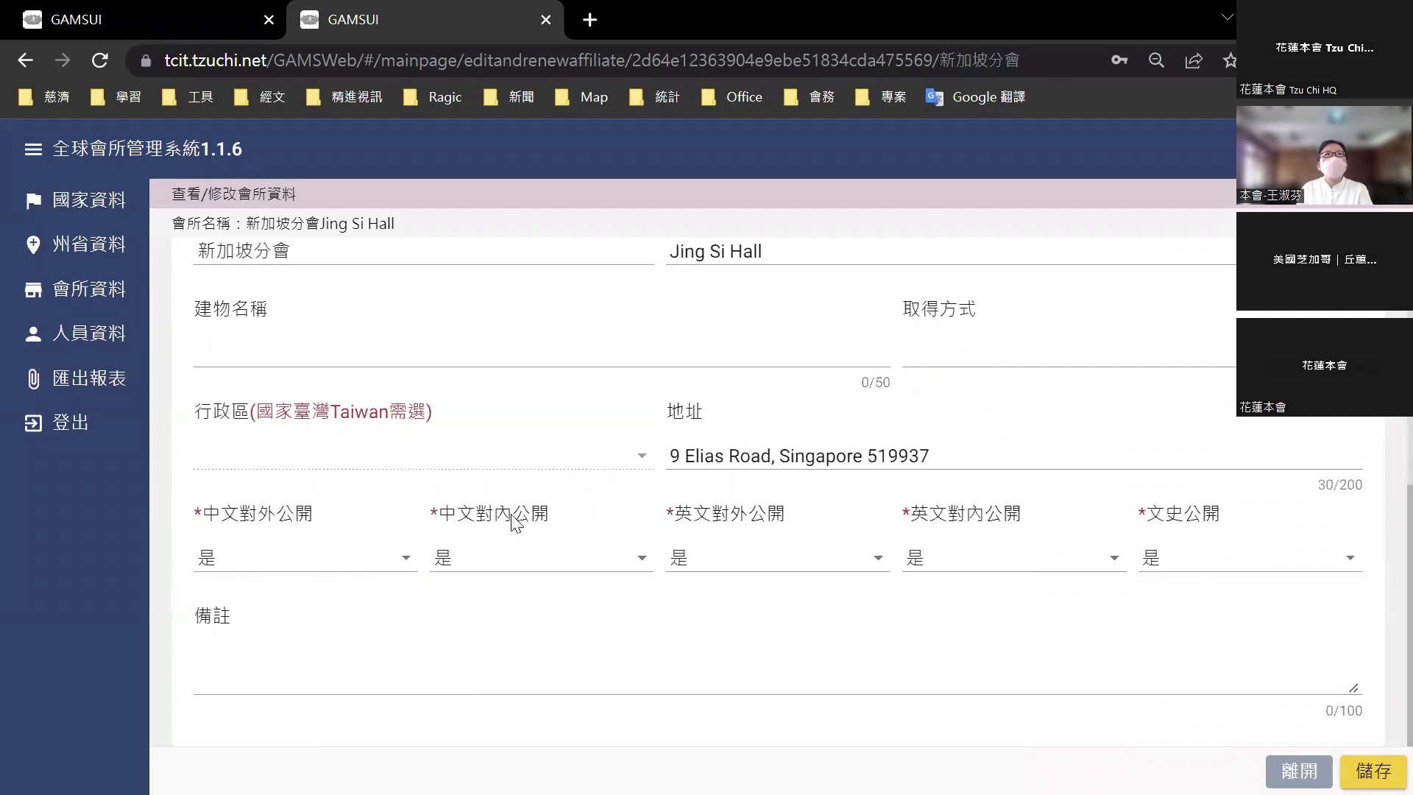
scroll(389, 645, up, 2)
scroll(389, 645, up, 6)
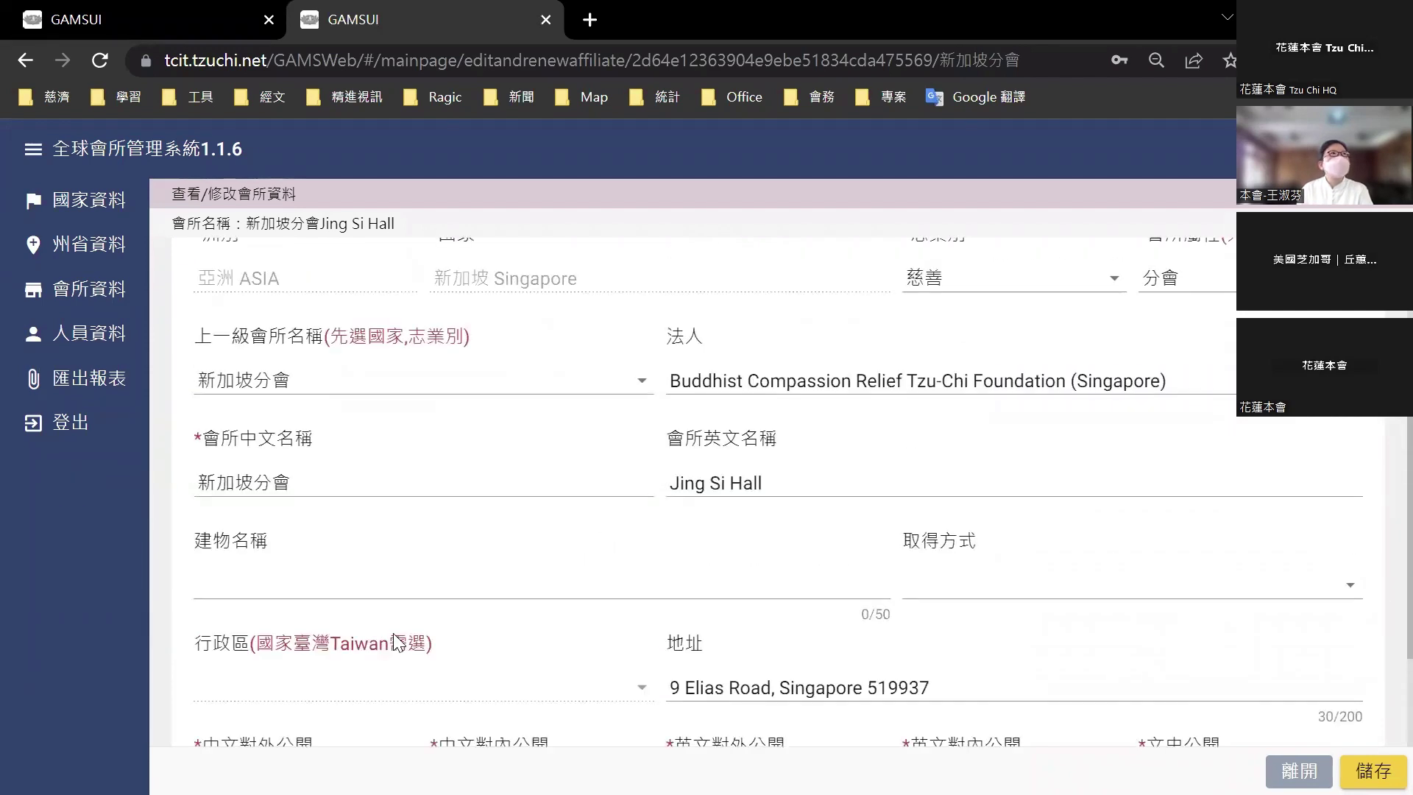
- Review the 聯絡資料 of Jing Si Hall and browse its 會所照片 with their file names, captions and disclosure settings
click(404, 324)
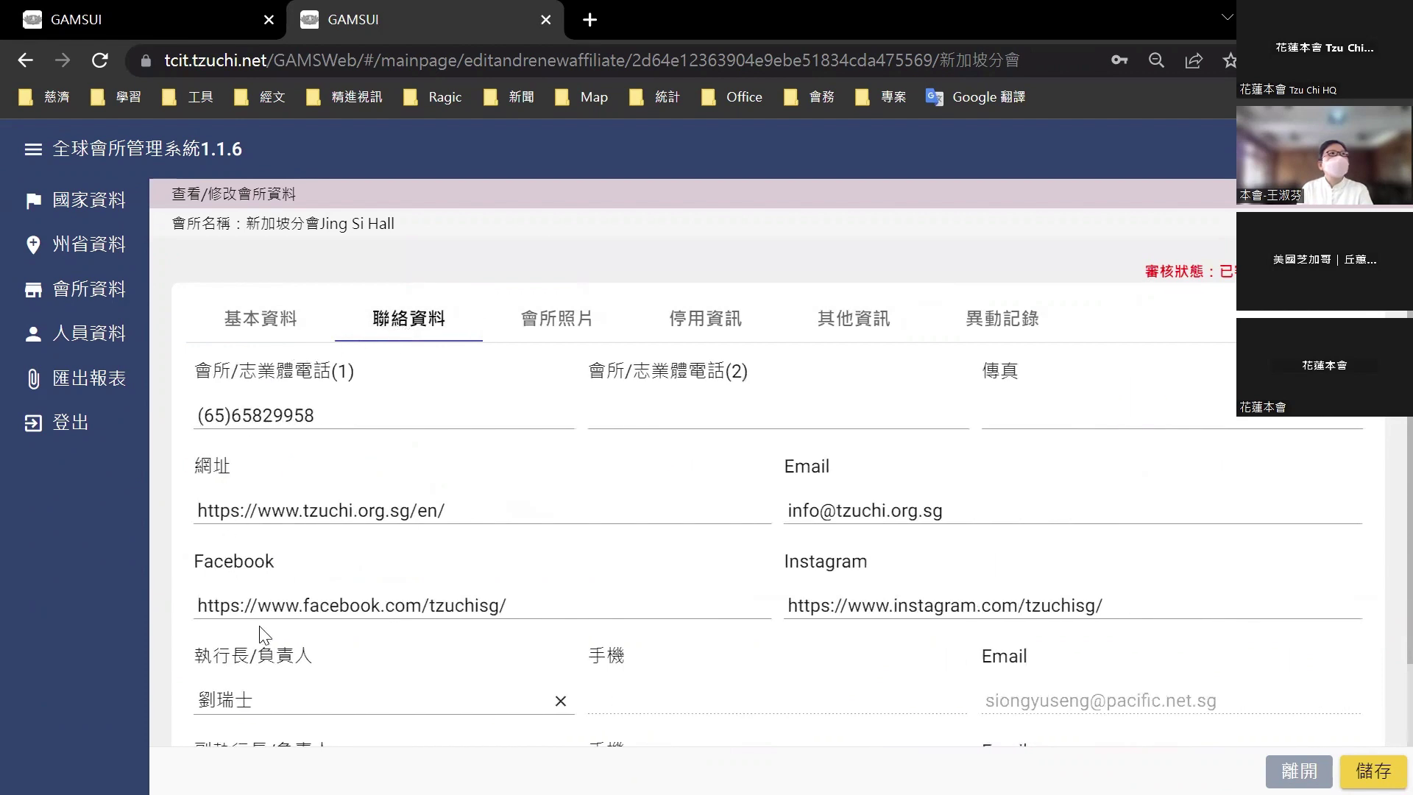
click(562, 330)
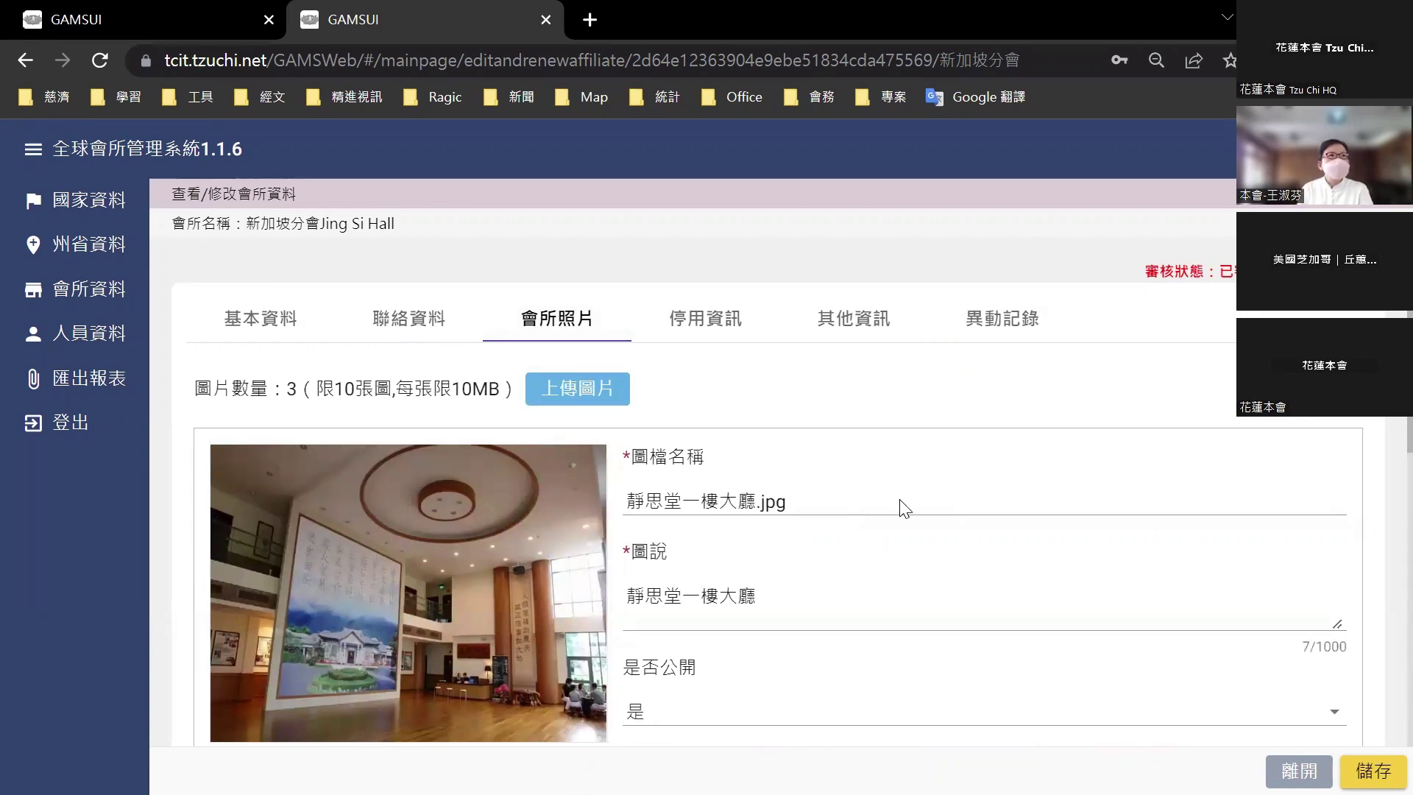
scroll(788, 420, down, 3)
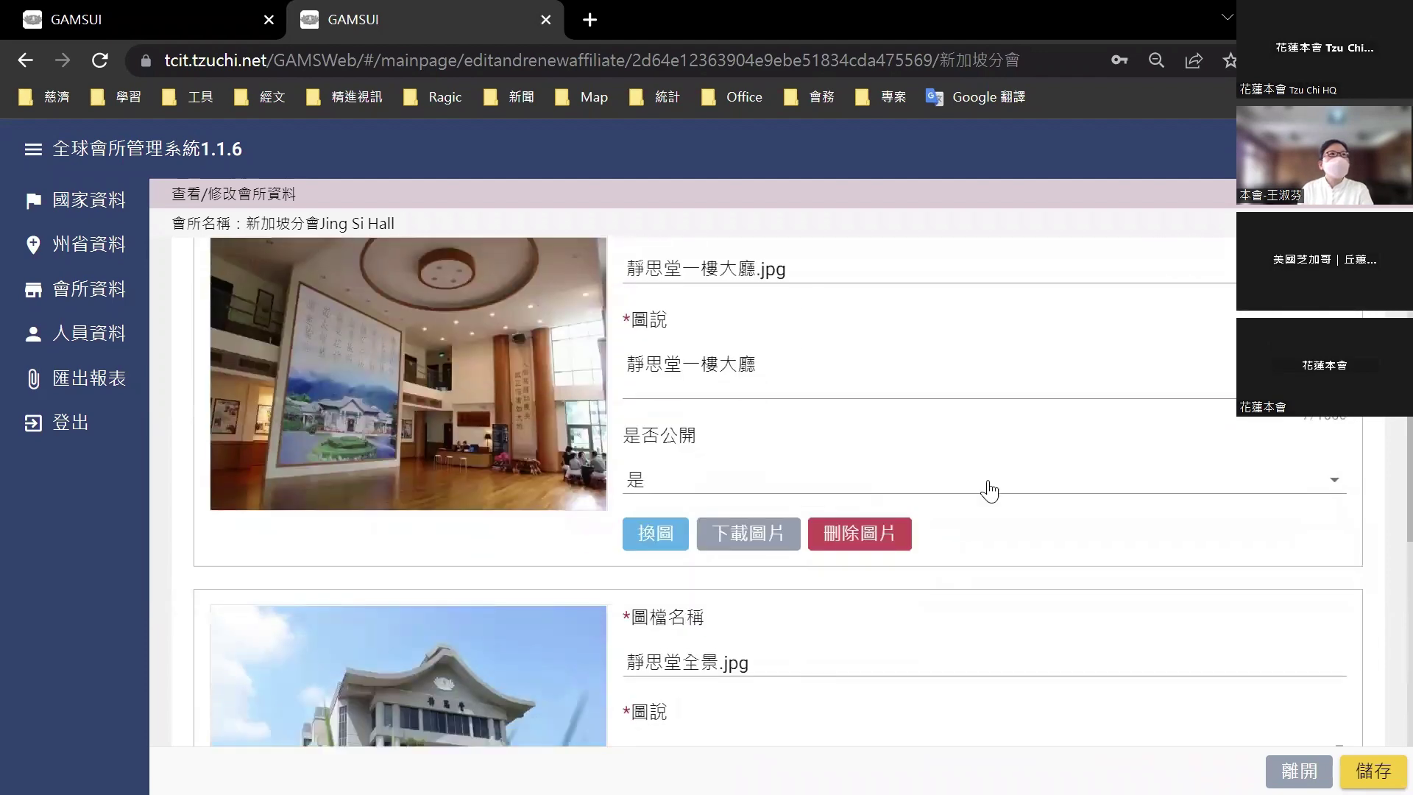
scroll(1080, 527, up, 2)
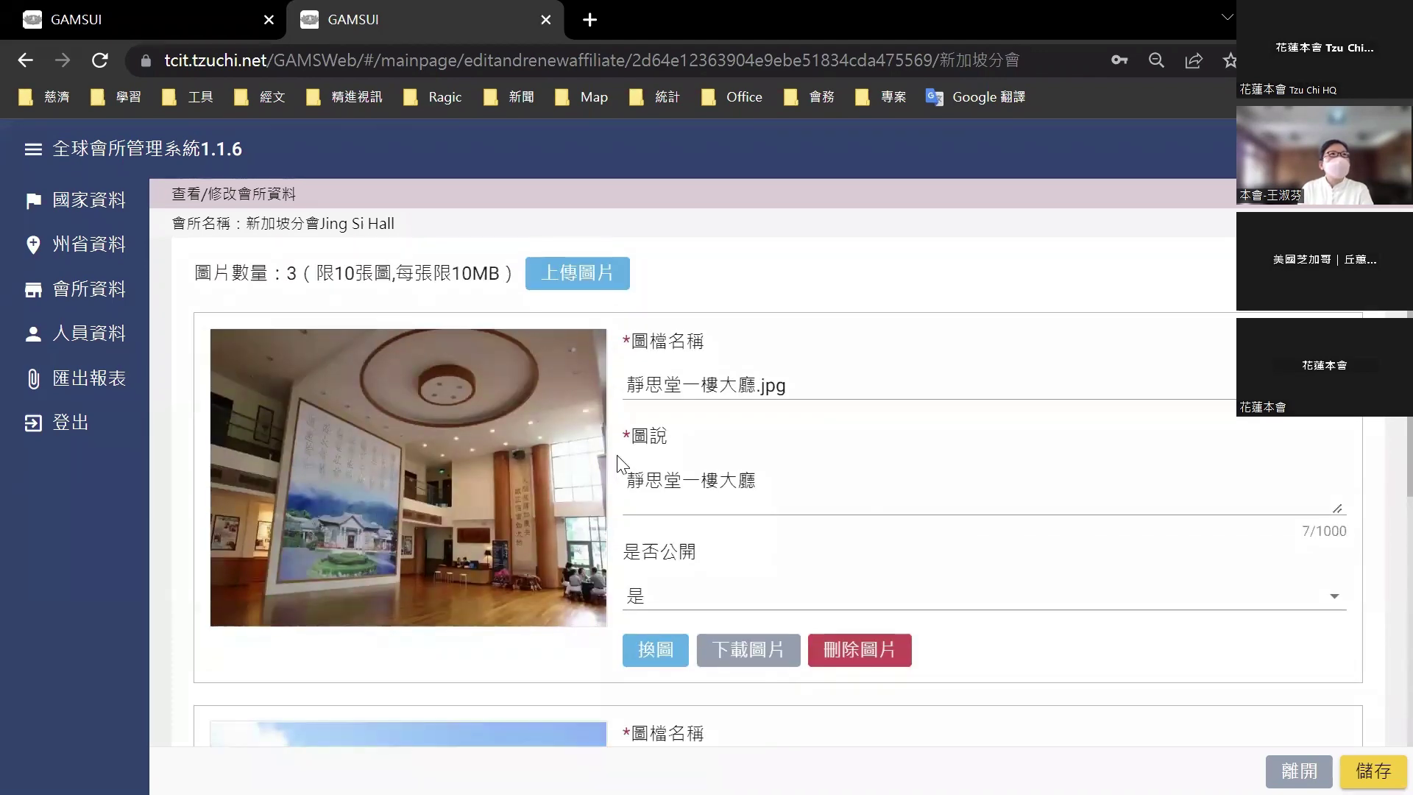
scroll(997, 523, down, 3)
scroll(999, 524, down, 2)
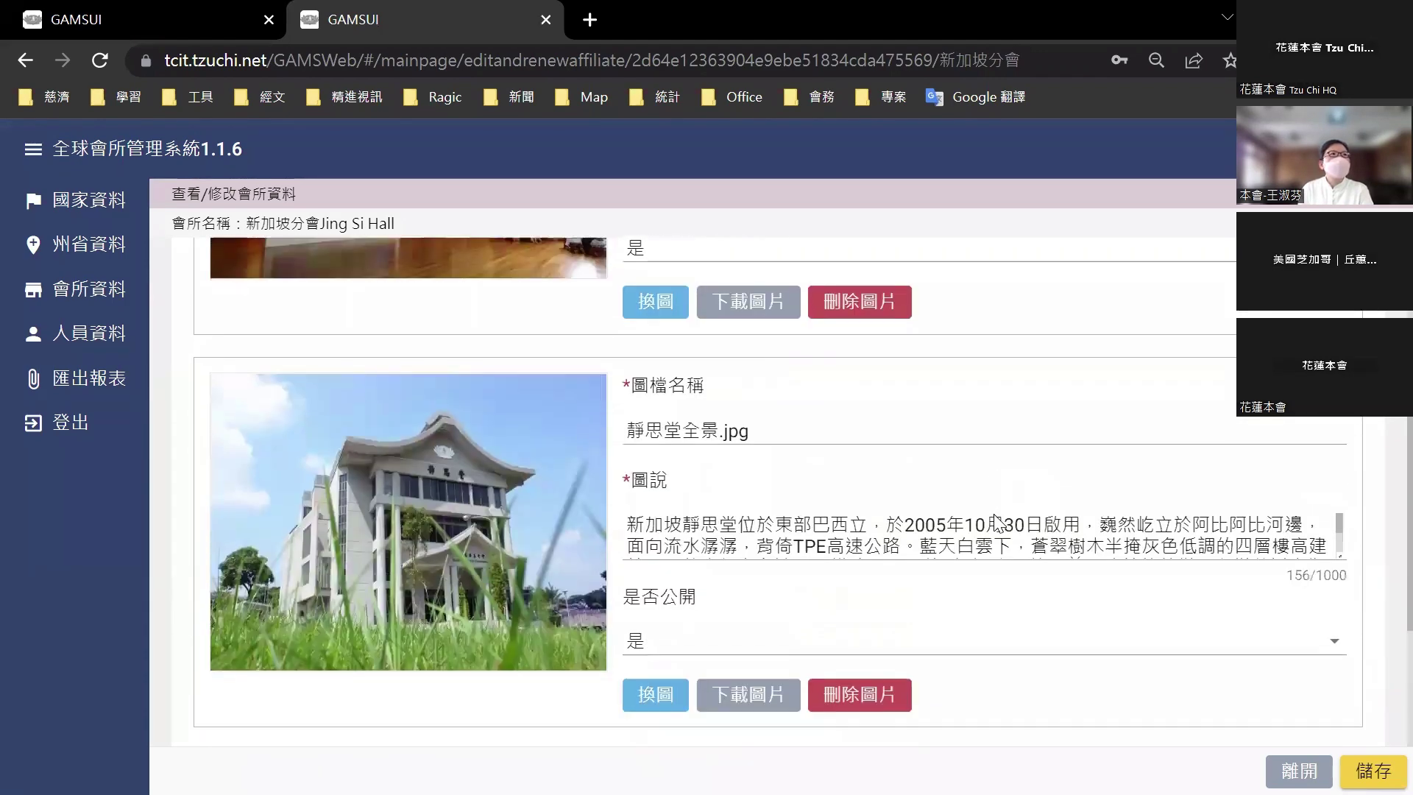
scroll(999, 523, down, 1)
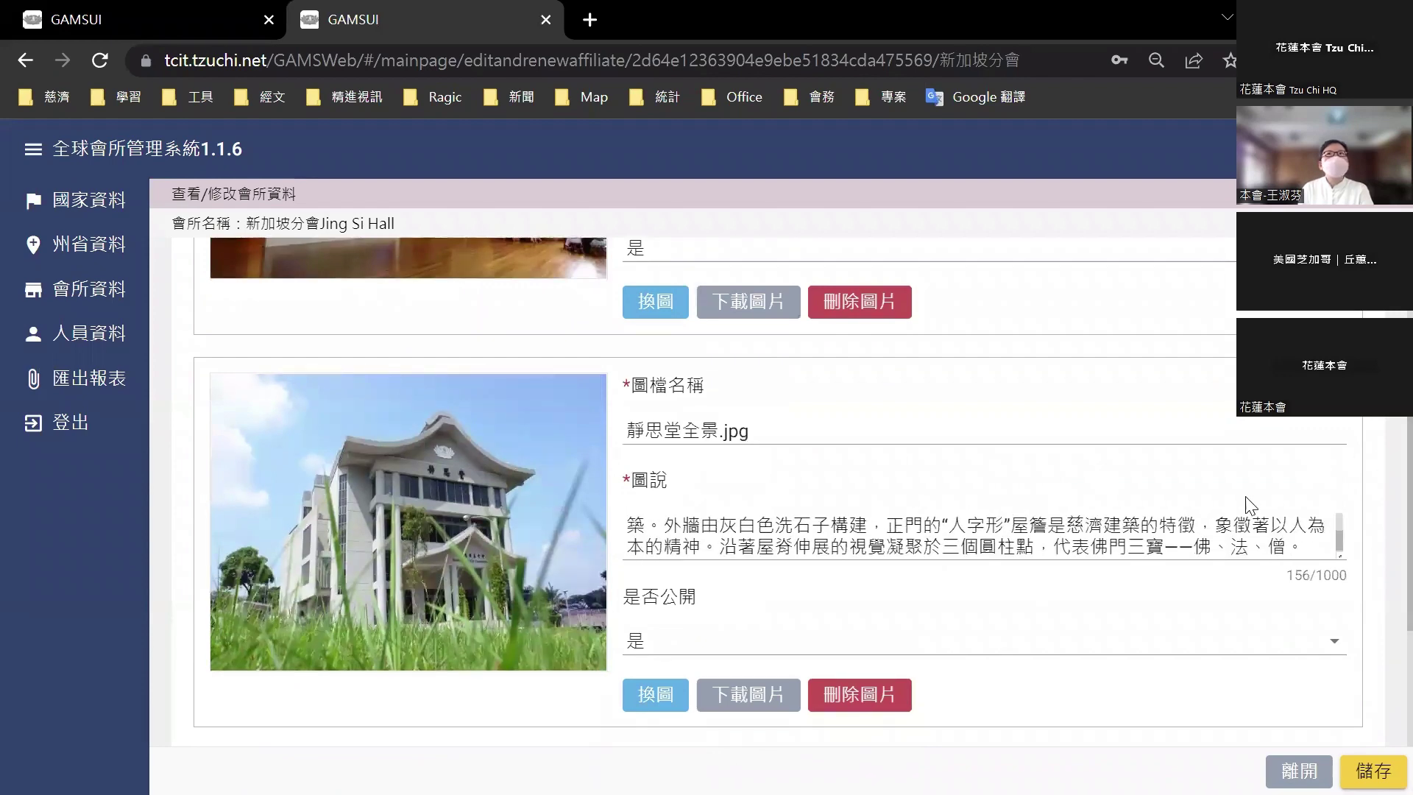
scroll(1216, 398, up, 6)
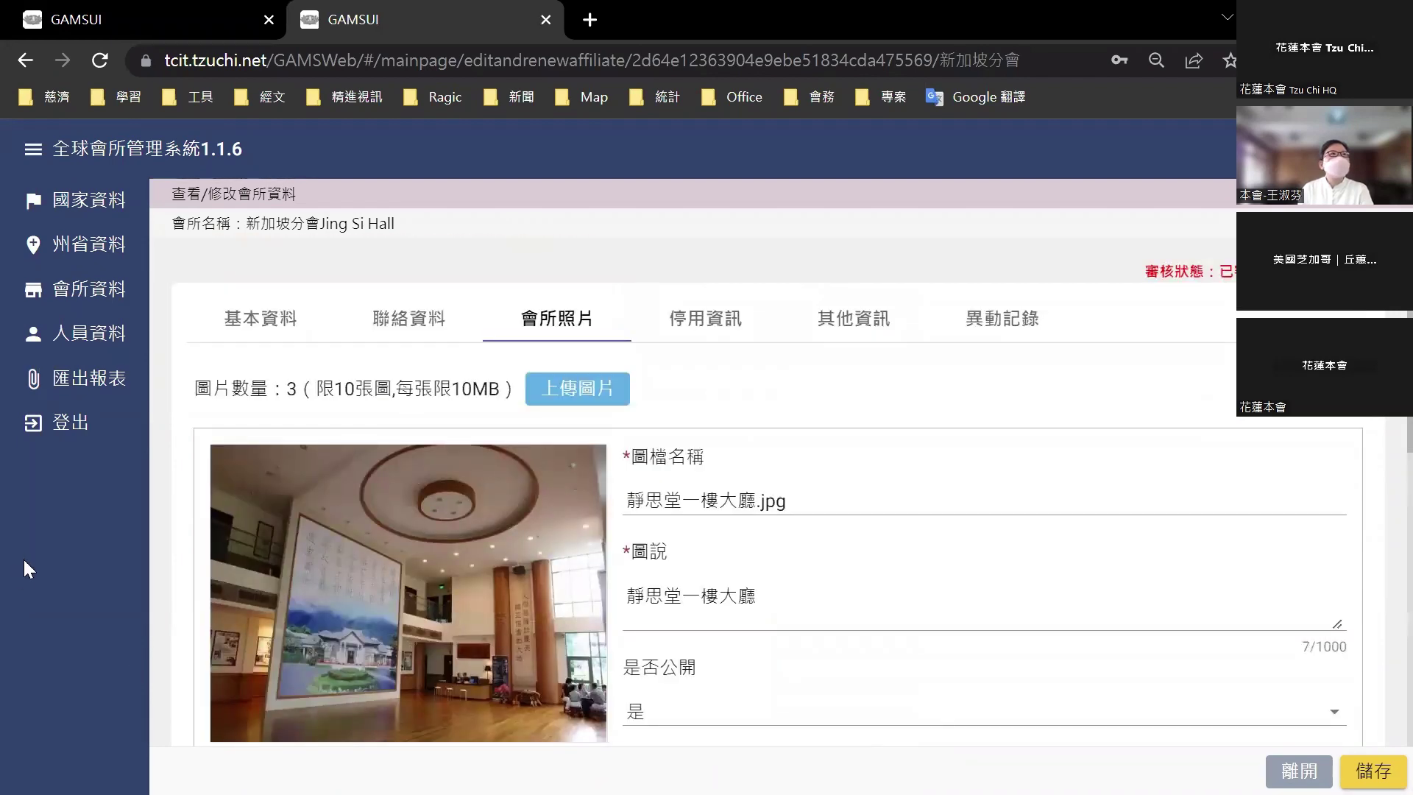
scroll(1066, 560, down, 3)
scroll(1066, 559, down, 10)
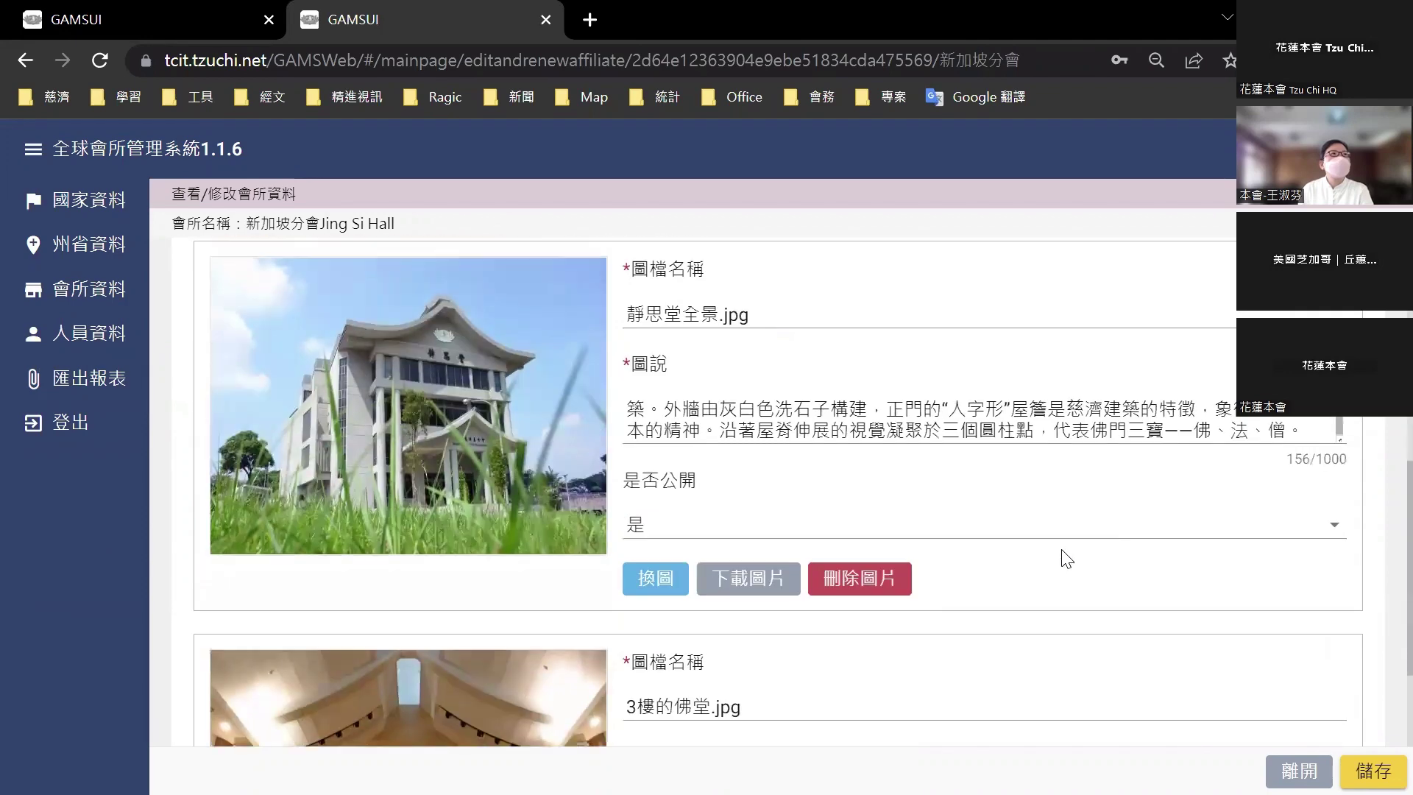
scroll(1065, 559, up, 12)
scroll(1065, 560, up, 2)
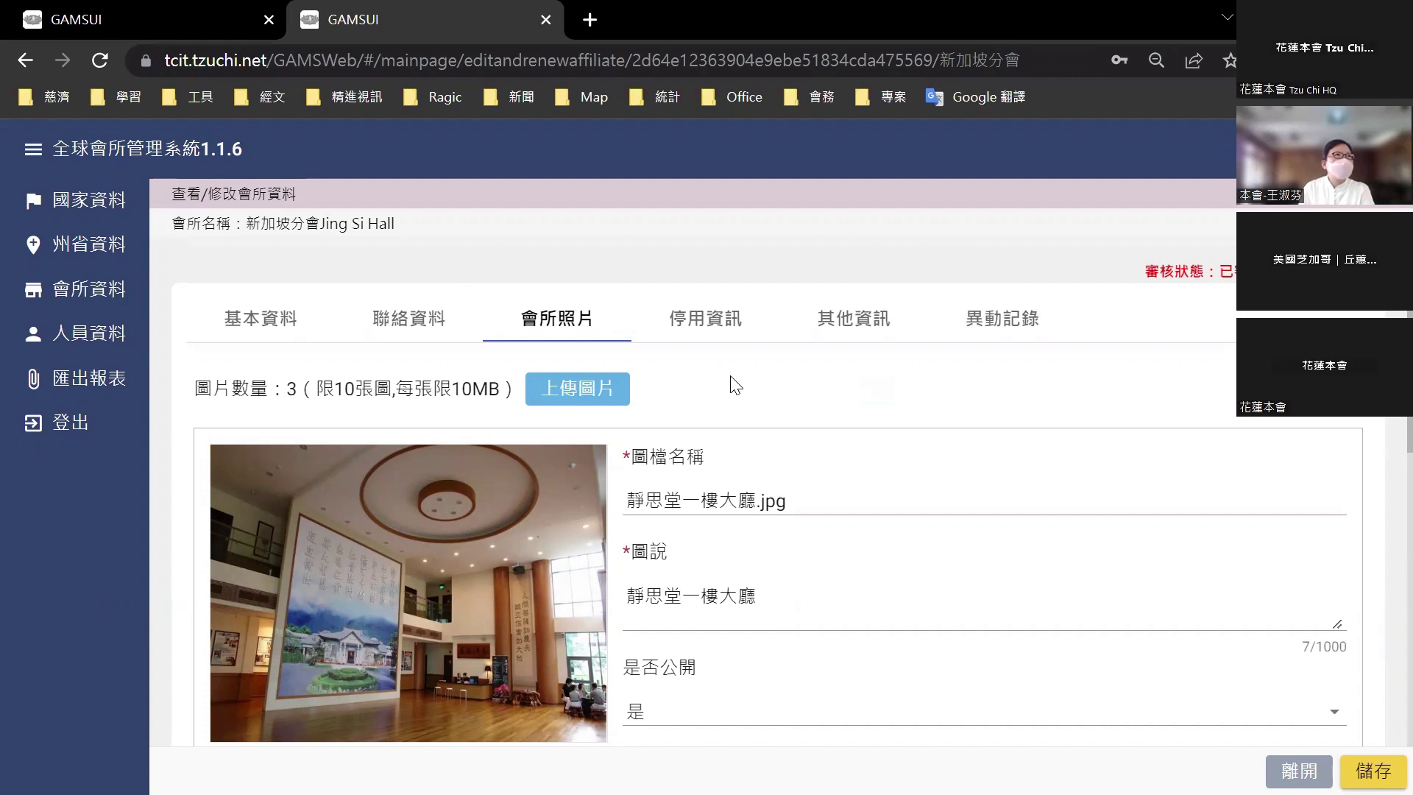
- Check the 停用資訊 and 異動記錄 of Jing Si Hall and leave its record without saving
click(710, 329)
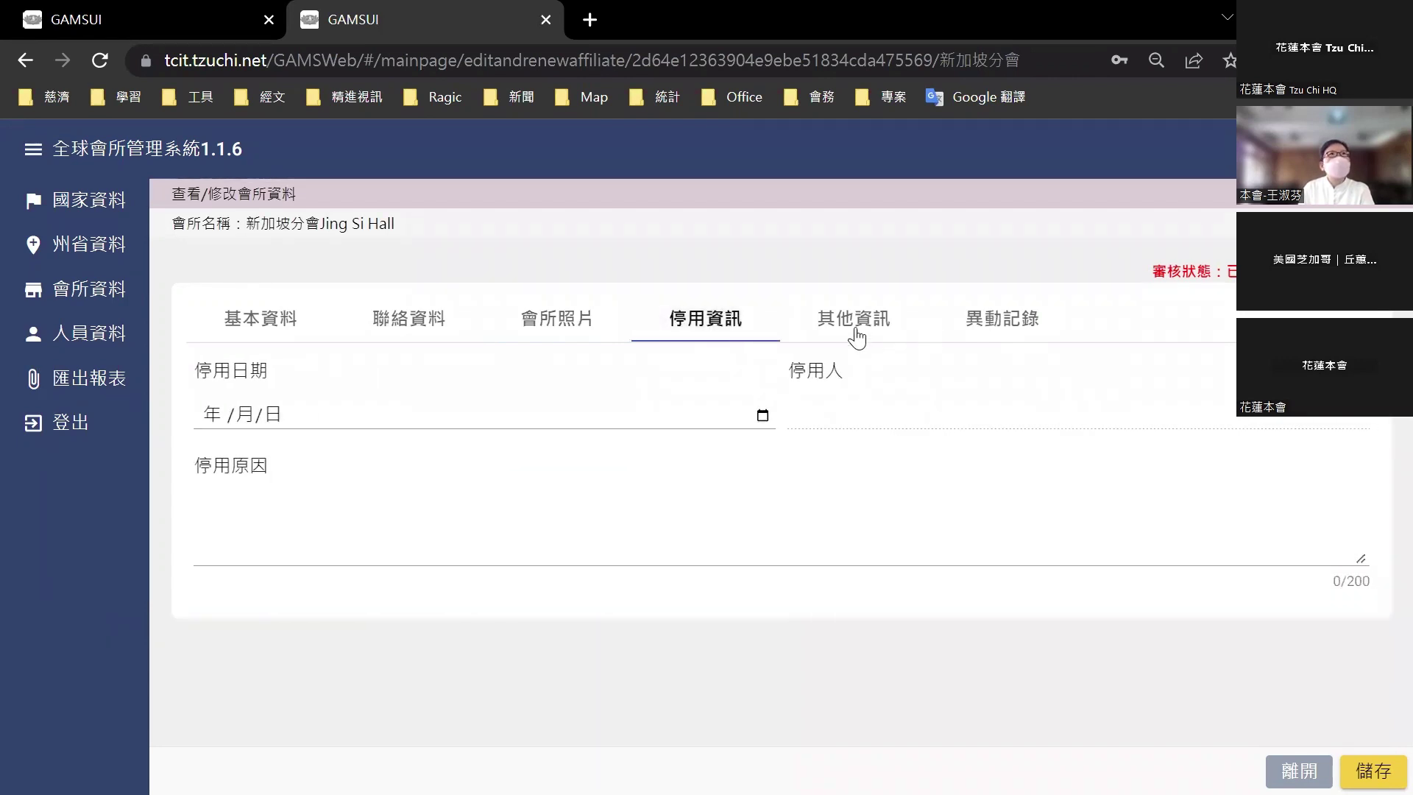
click(983, 331)
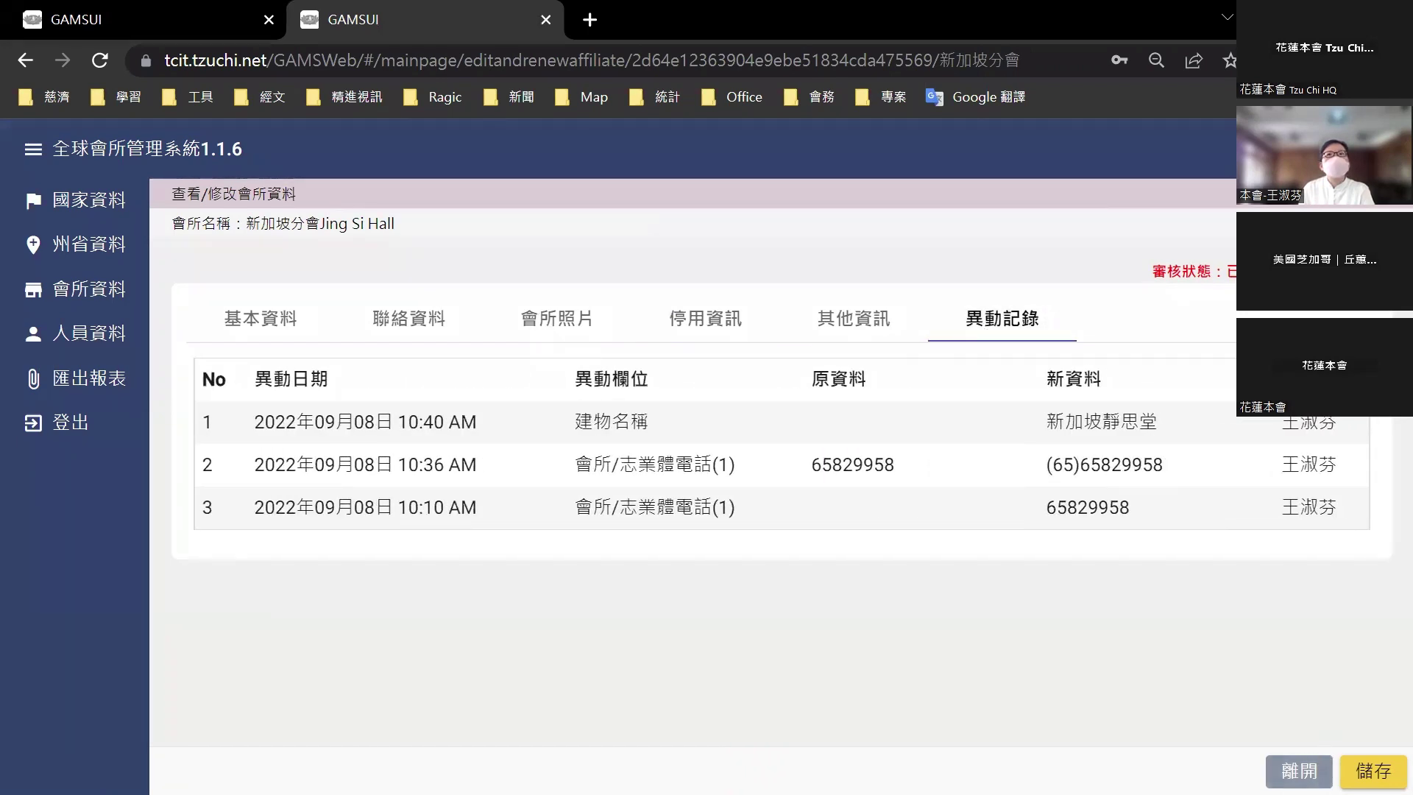
click(1299, 771)
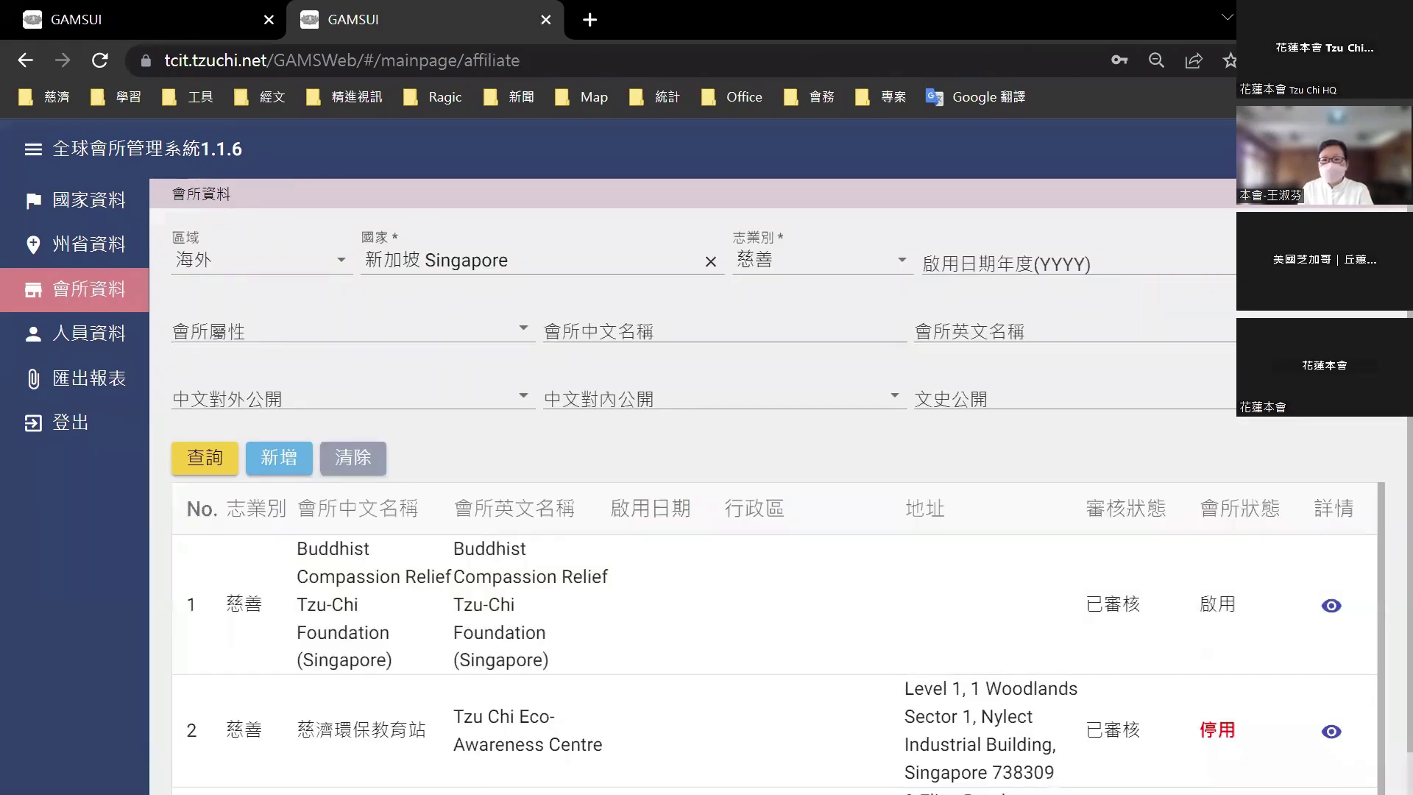
- Switch back to the slideshow and advance from 全球會所管理系統Demo to the FAQ slide
key(alt+Tab)
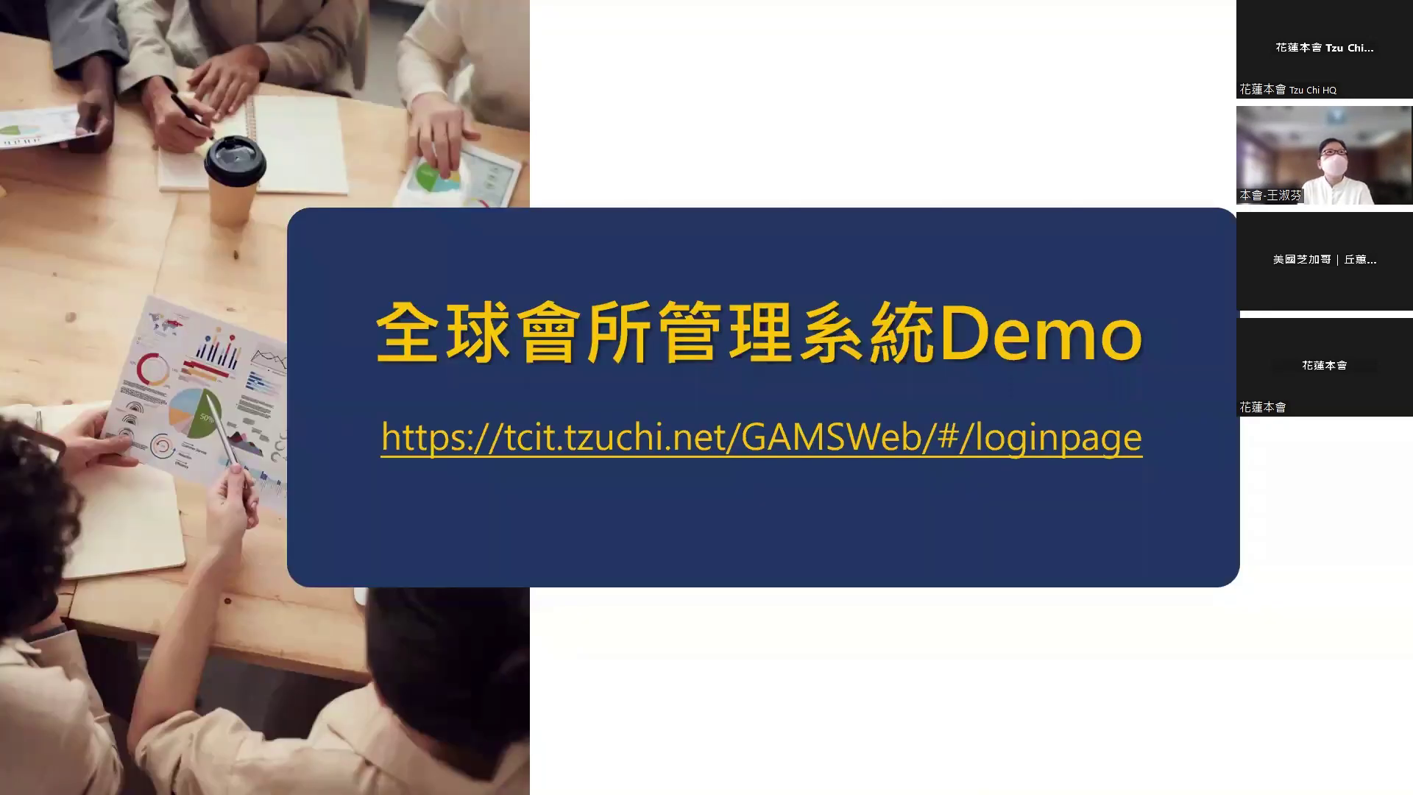
key(Right)
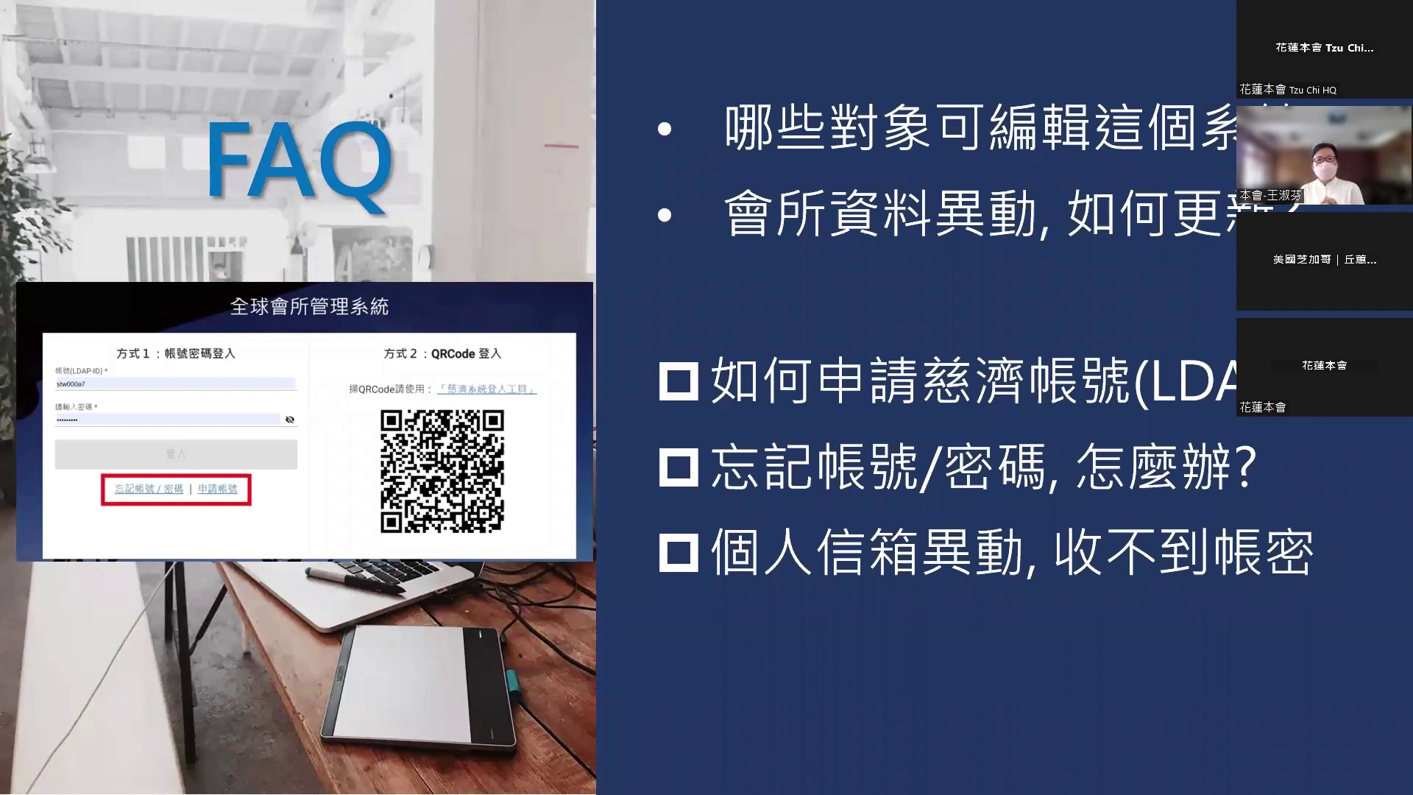